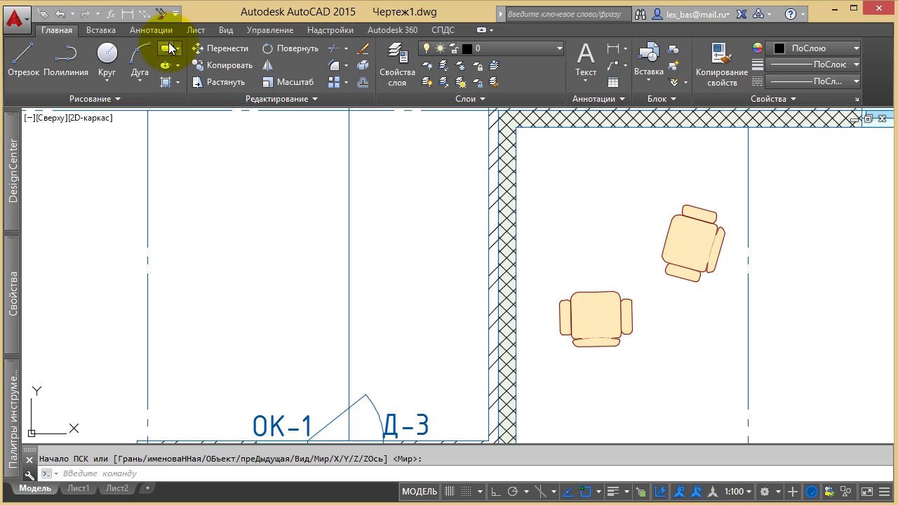
- Draw a 500 by 1000 rectangle in the room above the OK-1 label using the Dimensions option
left_click(174, 239)
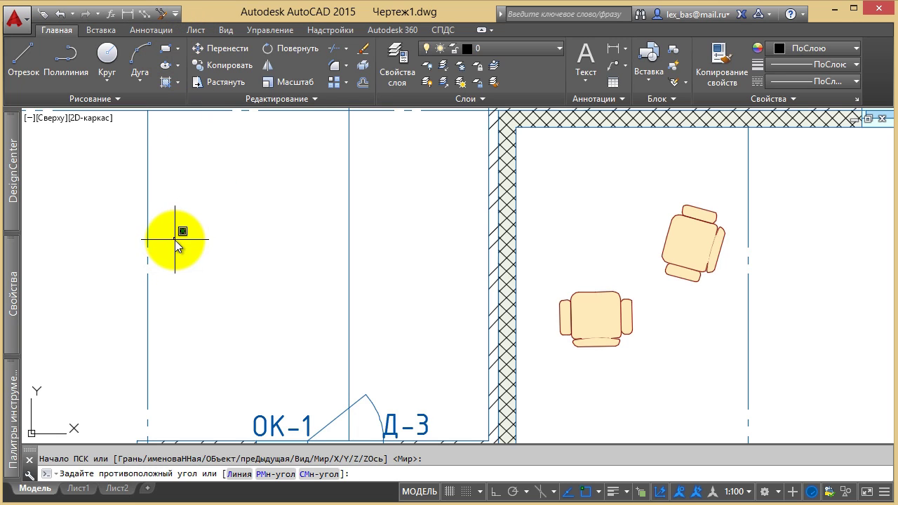
left_click(167, 50)
left_click(168, 215)
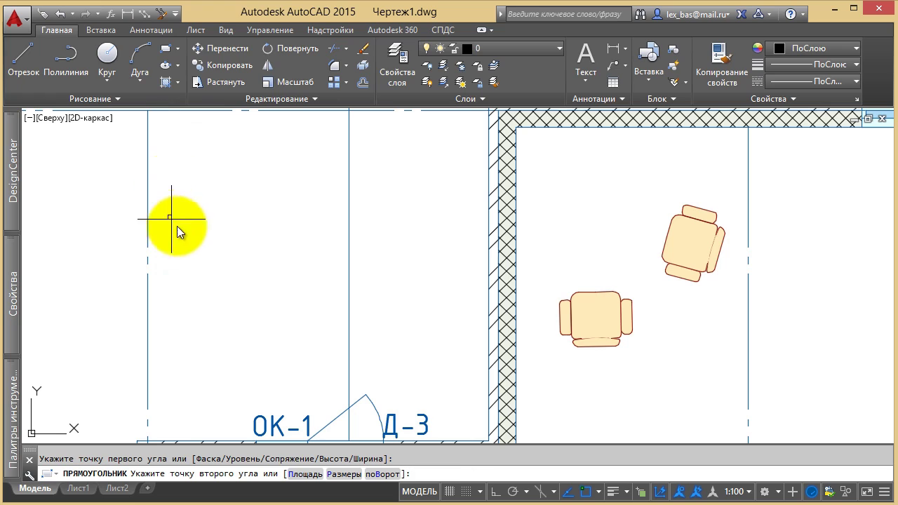
left_click(344, 474)
type("5")
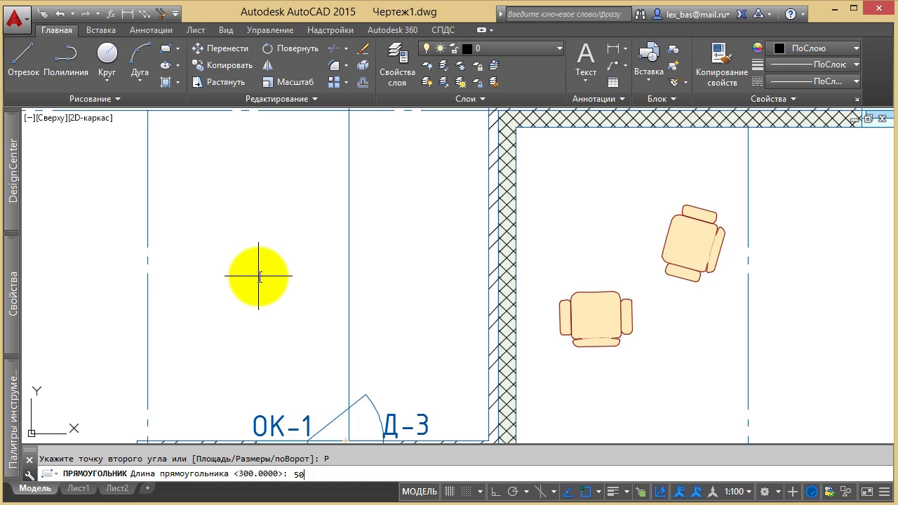
type("0")
key("Return")
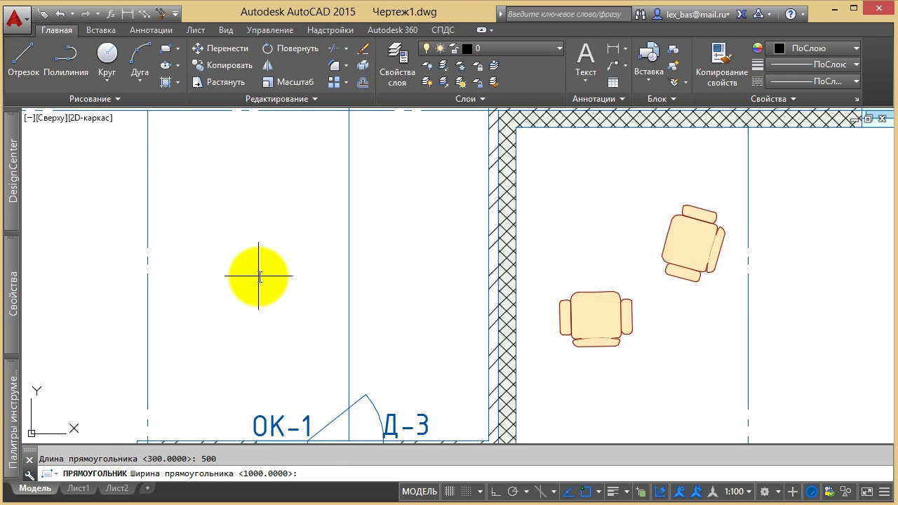
type("000")
key("Return")
left_click(263, 275)
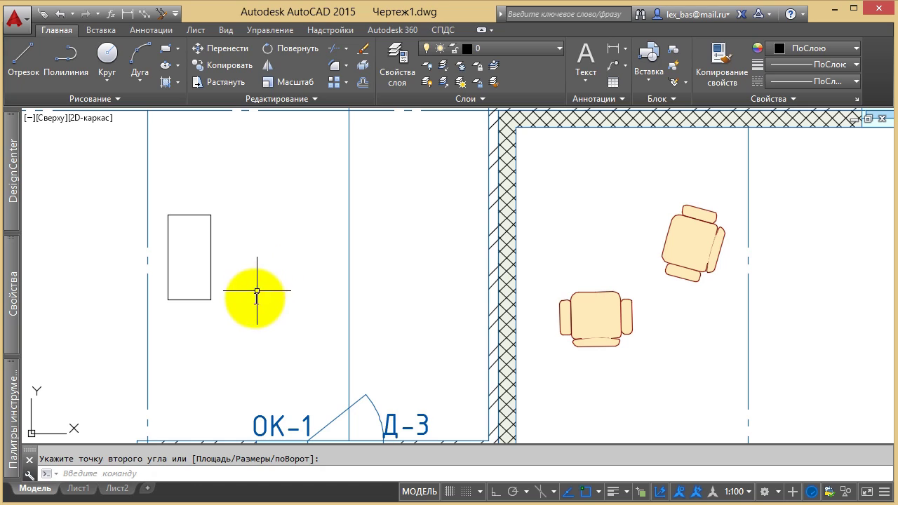
left_click(237, 312)
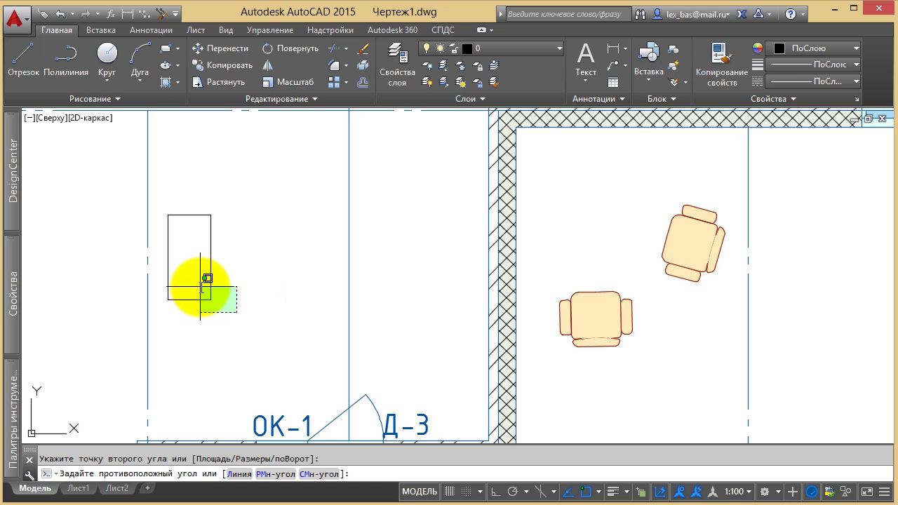
key("Escape")
- Rotate the test rectangle about 48° around its bottom-left corner, then erase it
left_click(176, 300)
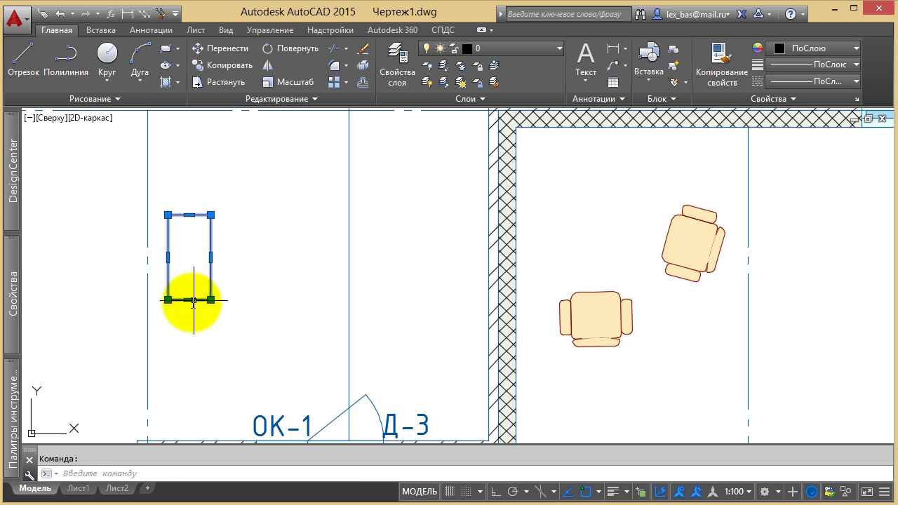
left_click(168, 299)
key("space")
key("space")
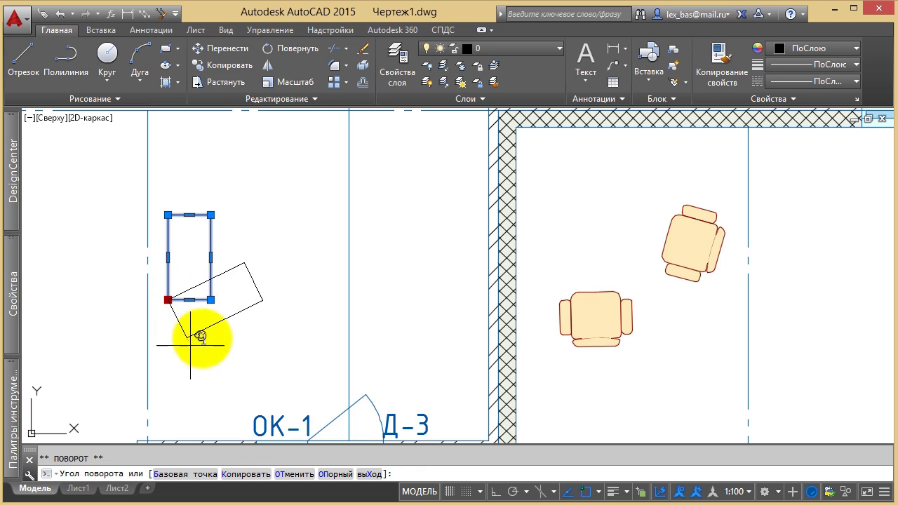
left_click(222, 365)
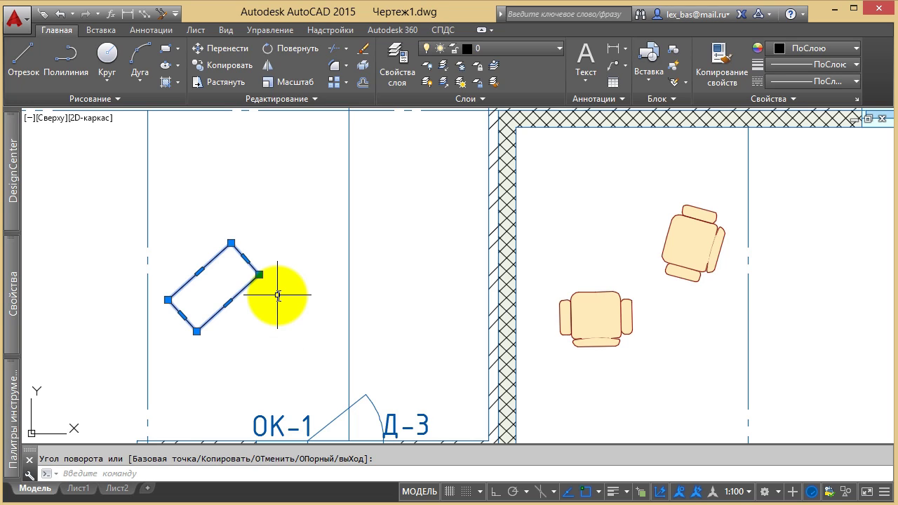
key("Delete")
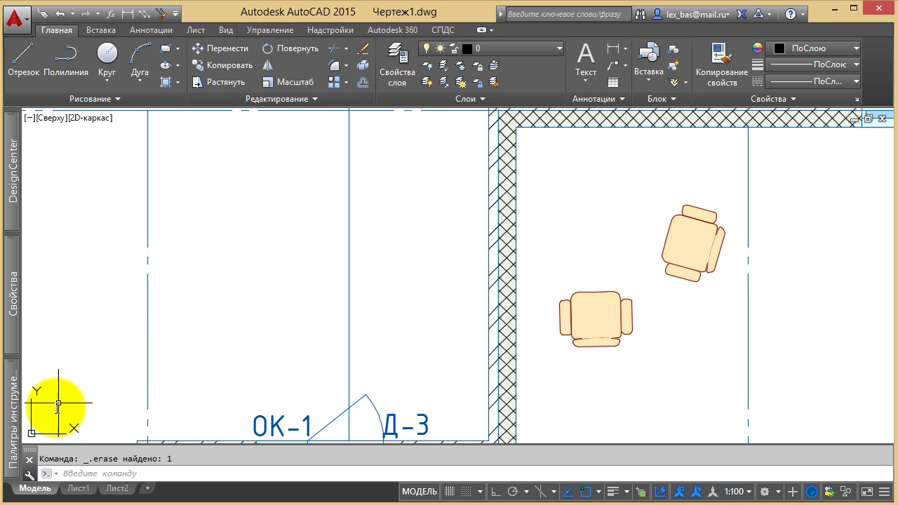
- Tilt the UCS X axis to an angle near the OK-1 window wall
left_click(60, 433)
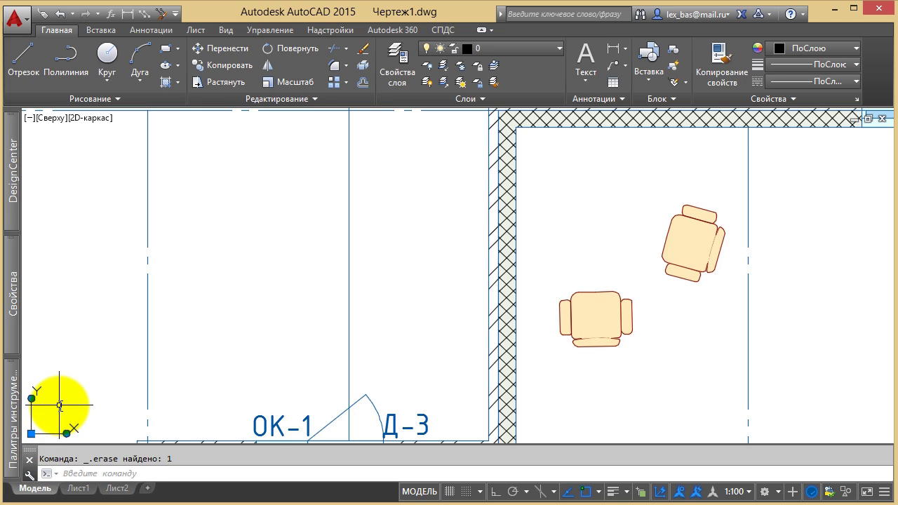
middle_click_drag(59, 405, 100, 345)
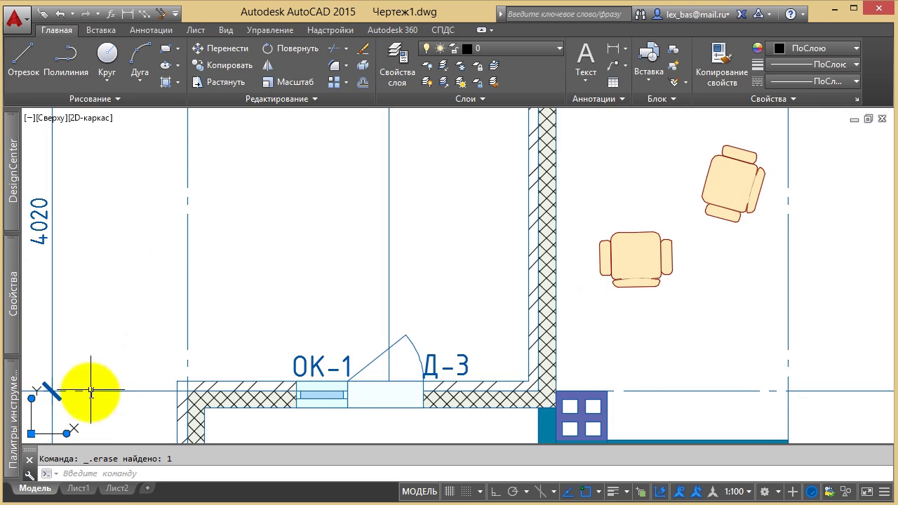
left_click(67, 433)
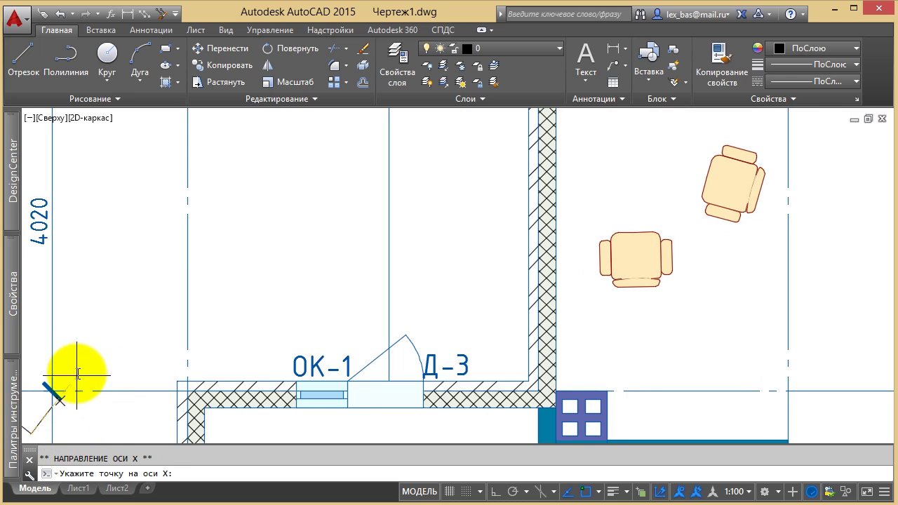
left_click(95, 326)
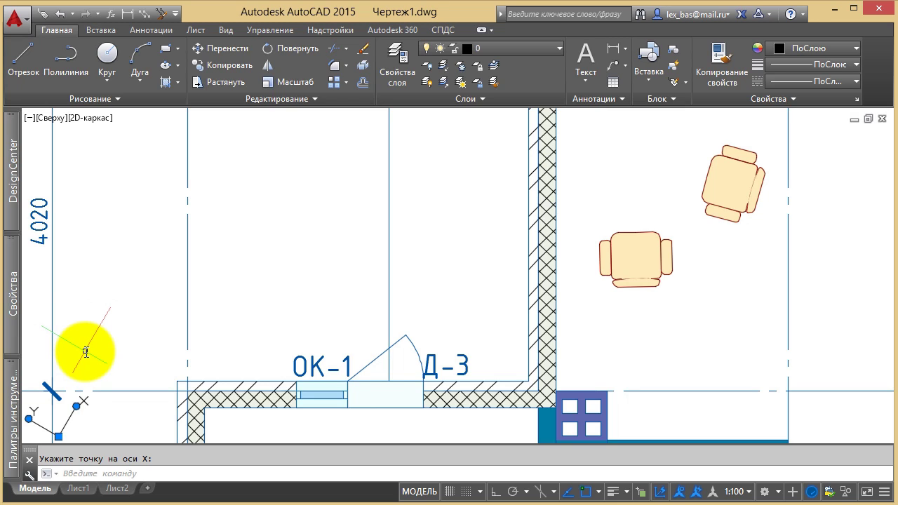
- Draw a trial rectangle in the rotated UCS, erase it, and pan to the armchair room
left_click(167, 53)
left_click(94, 289)
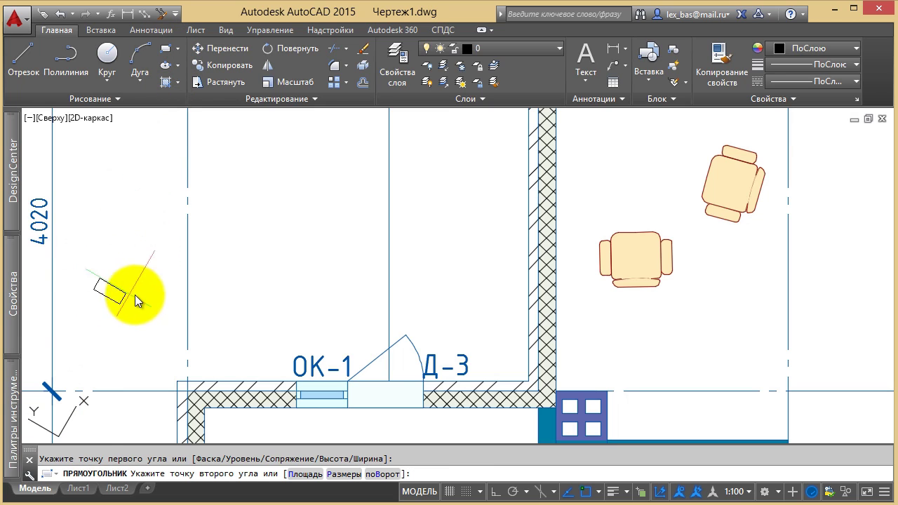
left_click(242, 179)
left_click(235, 168)
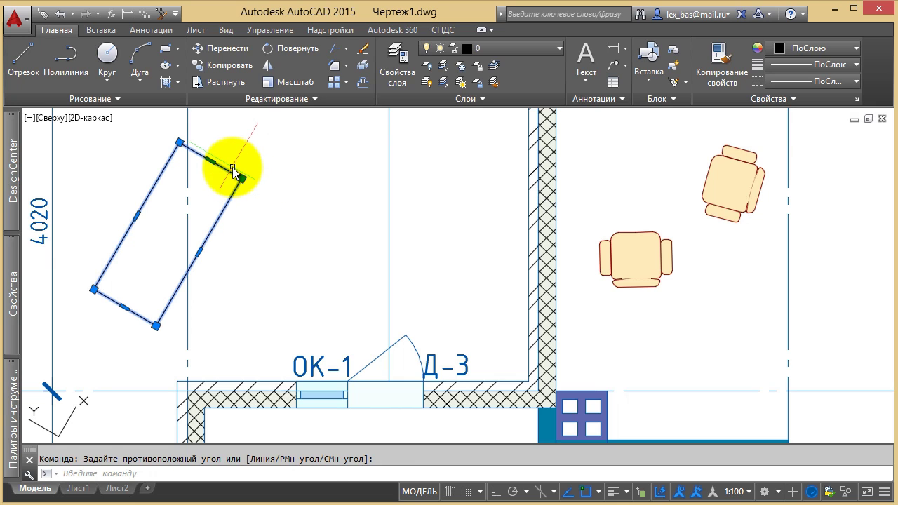
key("Delete")
mouse_move(552, 250)
middle_mouse_down()
mouse_move(241, 299)
mouse_move(232, 308)
middle_mouse_up()
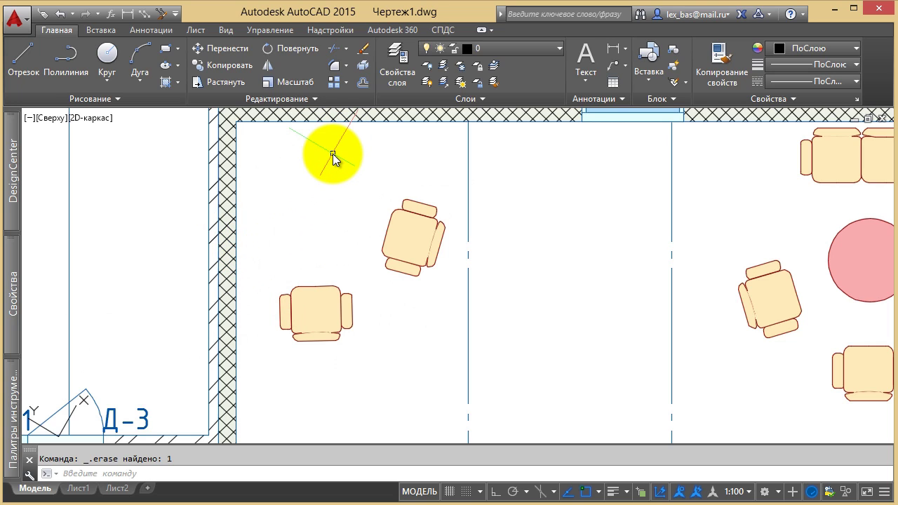
- Move the UCS origin to the left armchair's corner and aim its X axis at the tilted armchair
left_click(94, 412)
left_click(93, 421)
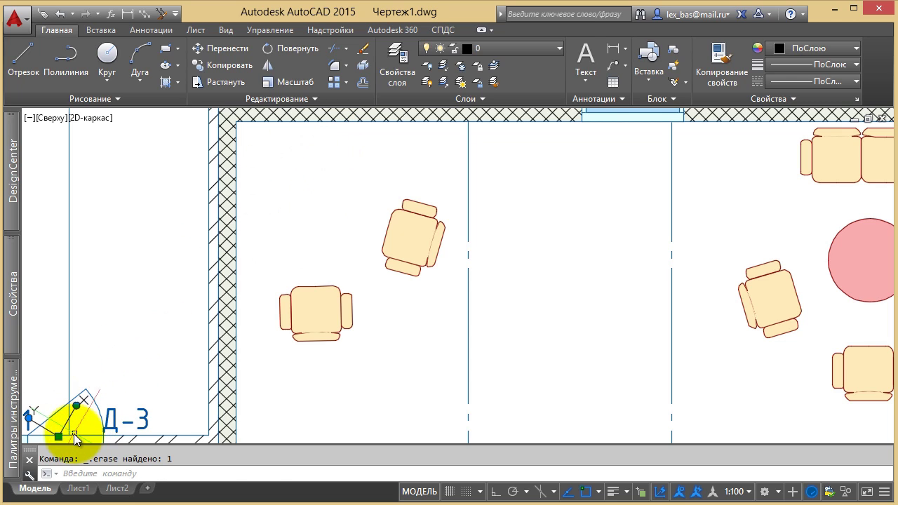
left_click(56, 437)
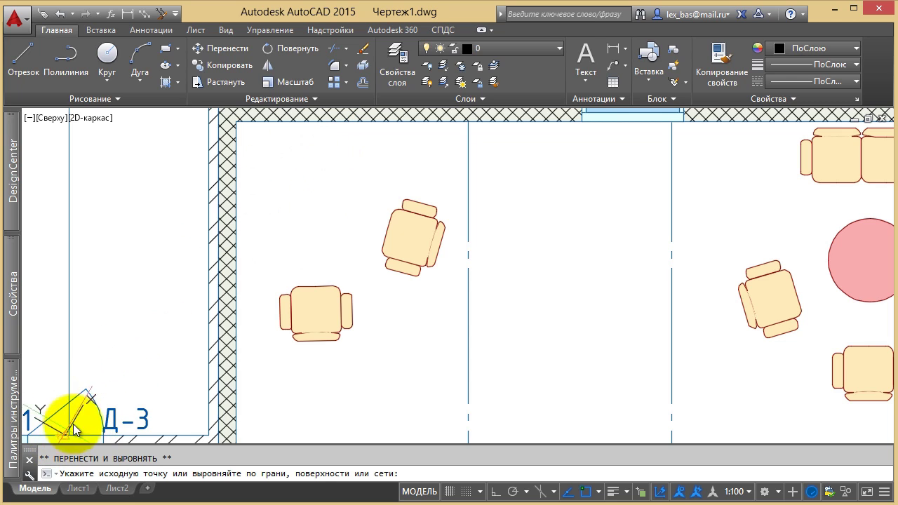
left_click(295, 285)
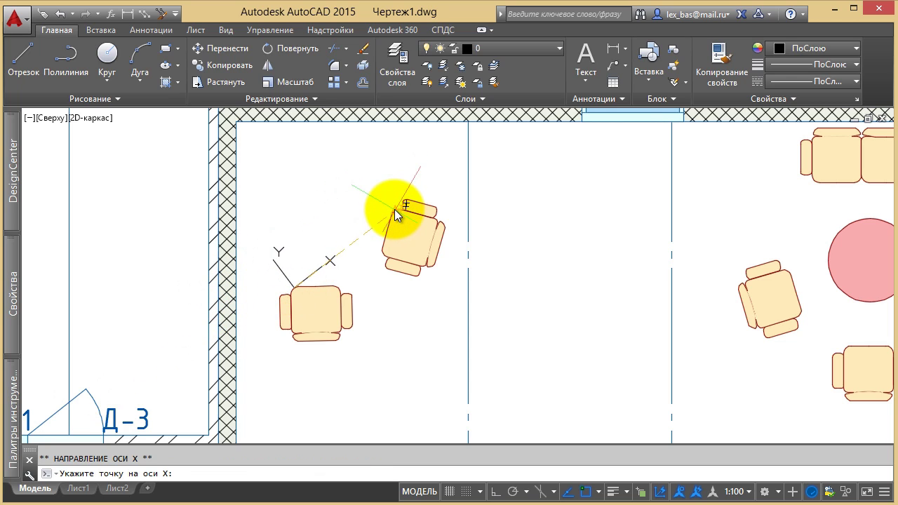
left_click(401, 188)
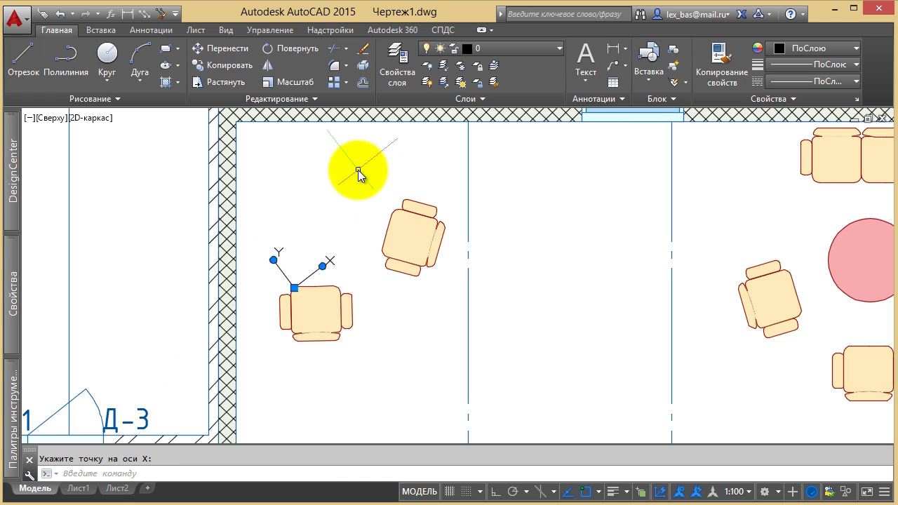
left_click(166, 48)
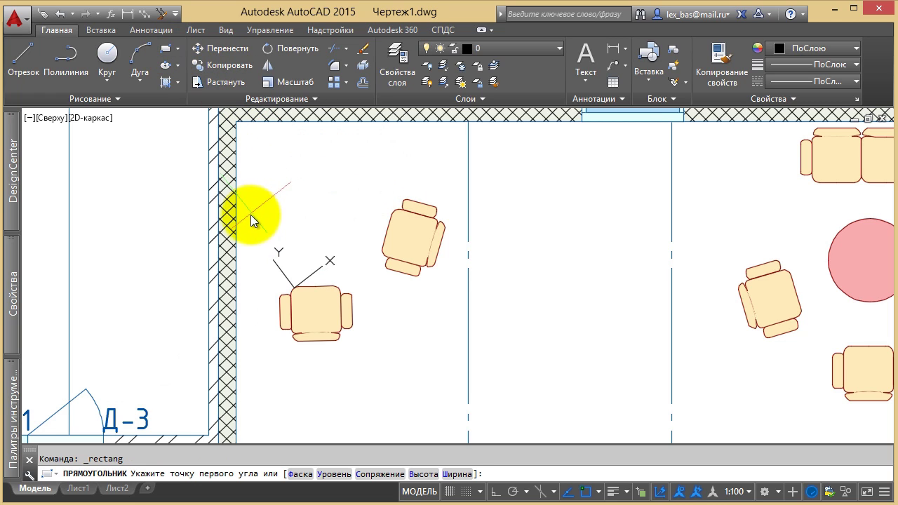
- Draw a tilted rectangle between the armchairs with a smaller inner rectangle inside it
left_click(249, 217)
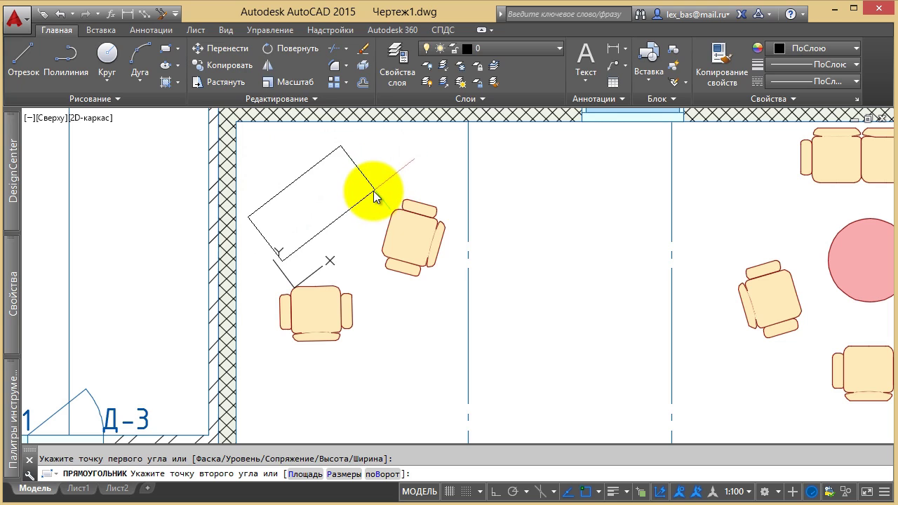
left_click(370, 192)
key("Return")
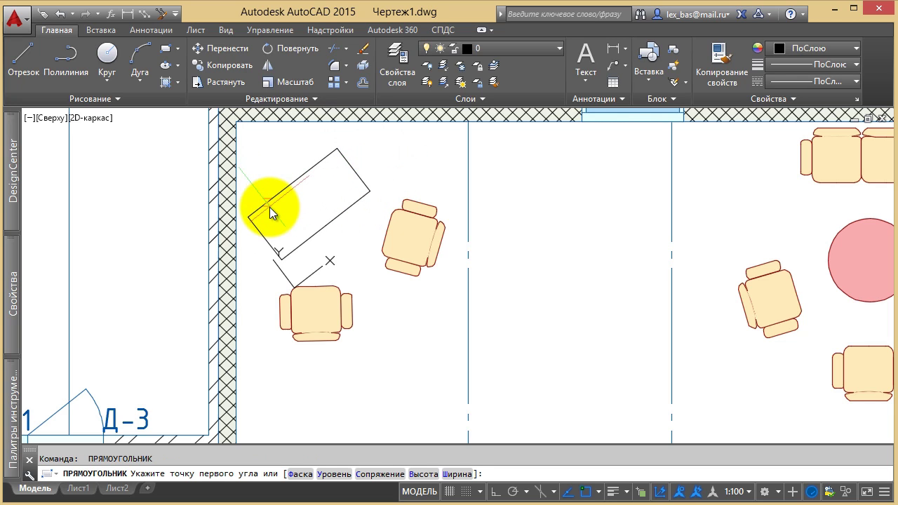
left_click(268, 203)
left_click(349, 191)
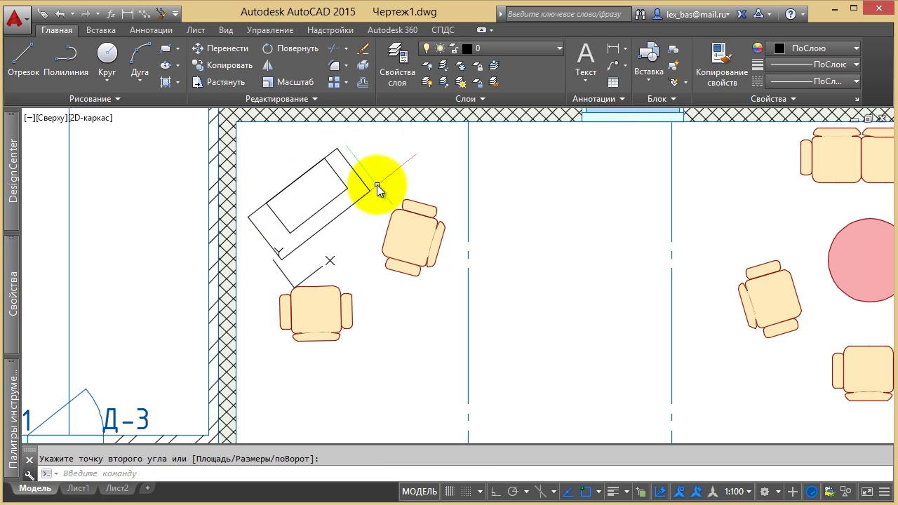
- Draw a three-point arc with Д (ARC) sweeping across the inner rectangle to its far corner
type("д")
key("Return")
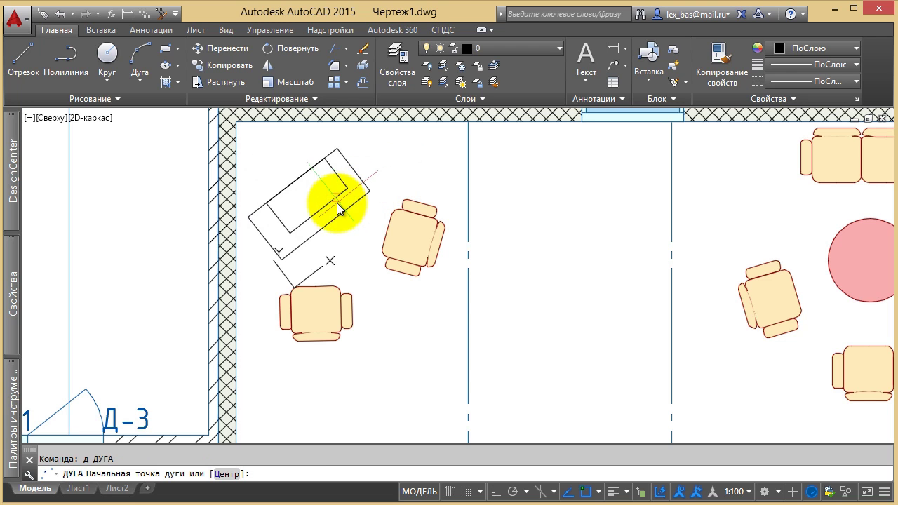
left_click(292, 231)
scroll(293, 231, "up", 5)
scroll(319, 215, "up", 2)
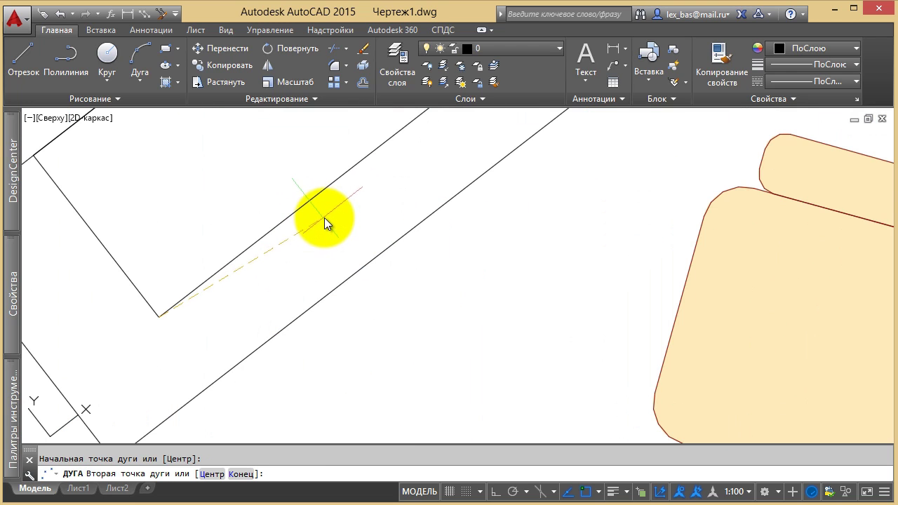
left_click(342, 205)
scroll(342, 204, "down", 3)
mouse_move(342, 204)
middle_mouse_down()
mouse_move(342, 219)
mouse_move(336, 205)
middle_mouse_up()
left_click(404, 157)
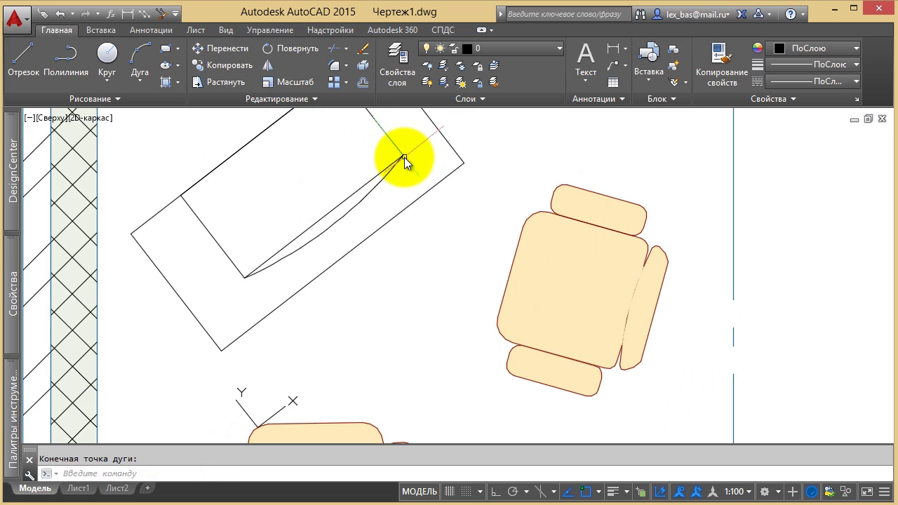
key("Return")
scroll(445, 253, "down", 4)
key("Escape")
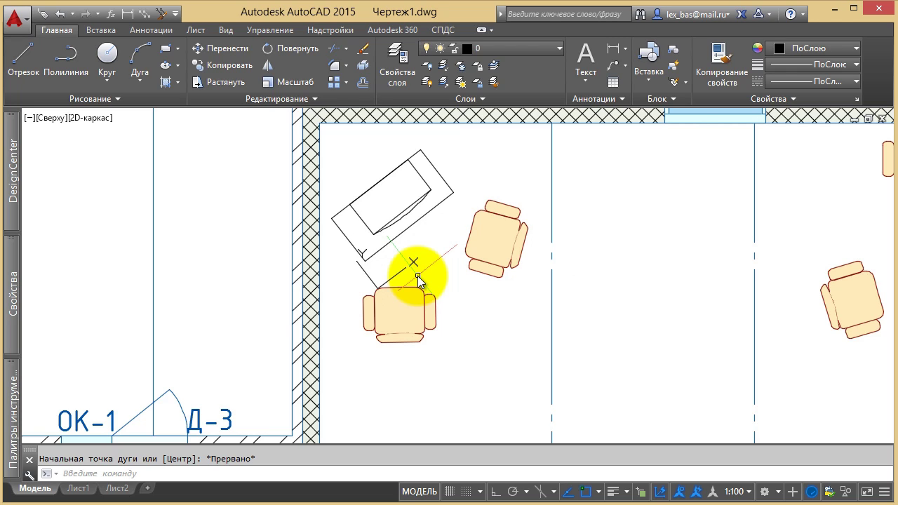
- Start the UCS command with ПСК and bring the curved double-line wall into view
type("пск")
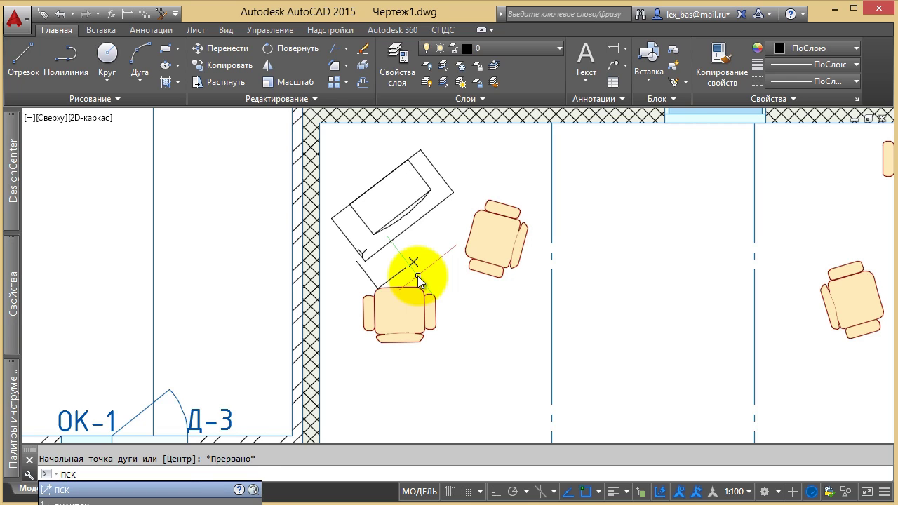
key("Return")
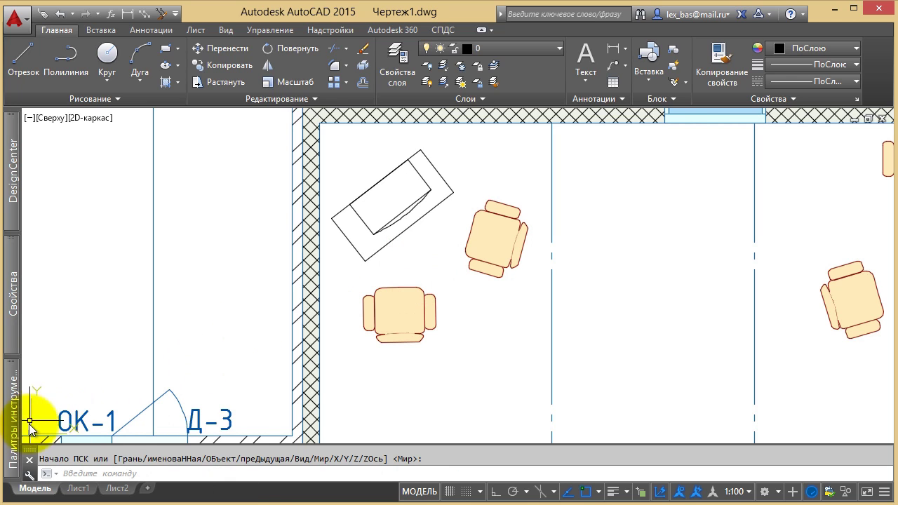
scroll(451, 260, "down", 5)
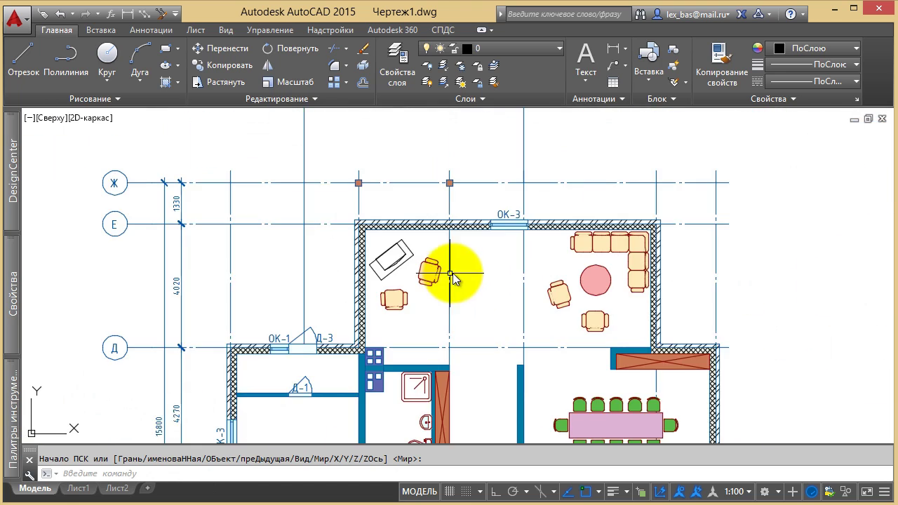
scroll(608, 257, "down", 4)
middle_click_drag(608, 257, 386, 332)
scroll(545, 271, "up", 3)
scroll(518, 335, "up", 1)
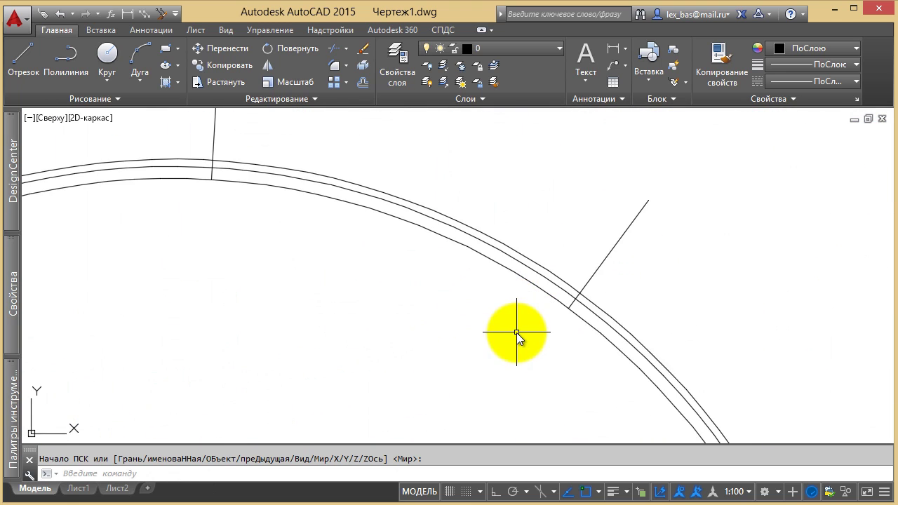
scroll(531, 243, "down", 1)
scroll(532, 242, "down", 1)
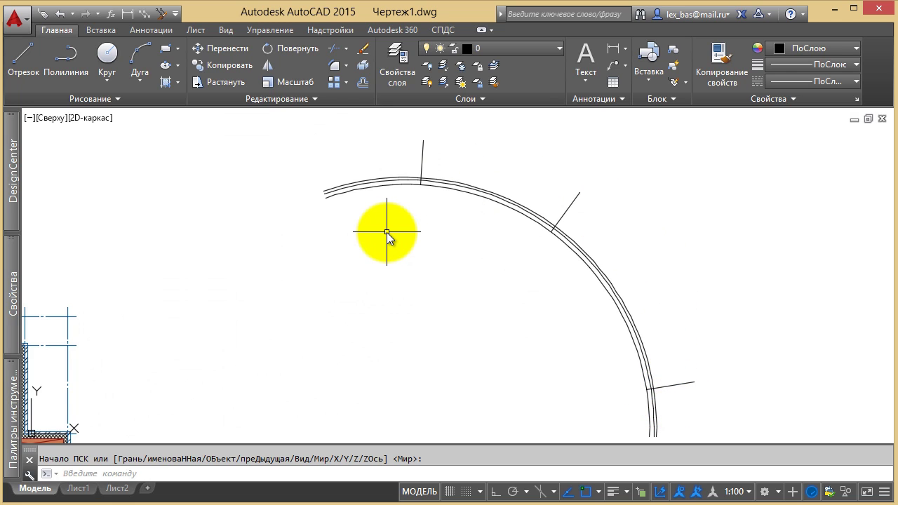
- Insert the окно block at scale 1 on the curved wall beside the first radial line, accepting empty attributes
type("в")
key("Return")
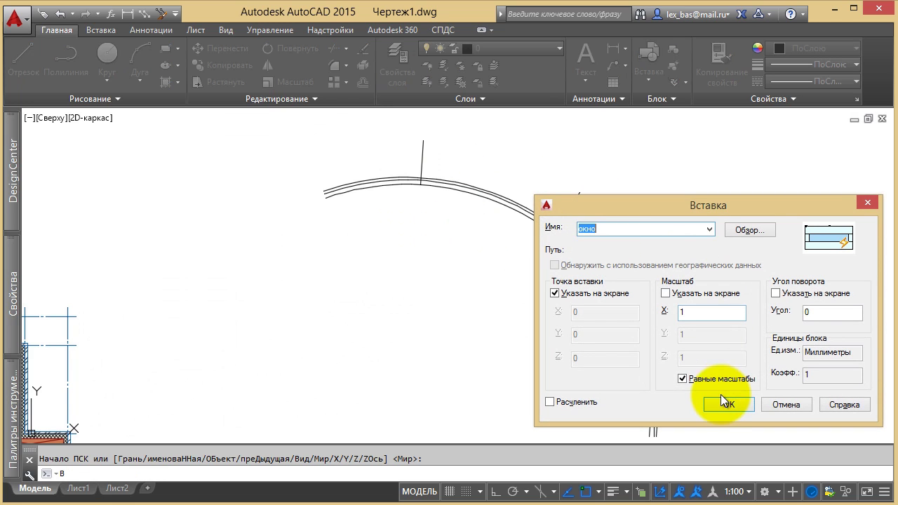
left_click(720, 405)
scroll(422, 201, "up", 2)
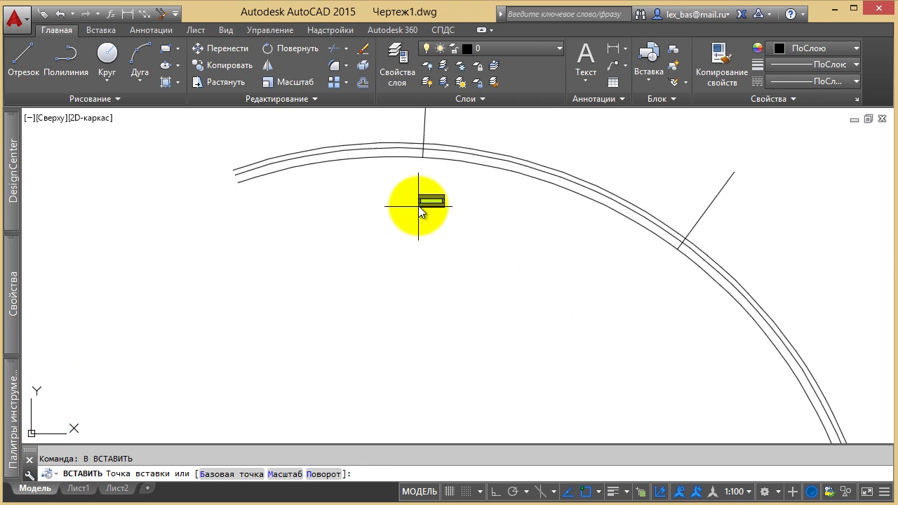
scroll(411, 183, "up", 3)
middle_click_drag(410, 183, 407, 304)
scroll(391, 341, "up", 3)
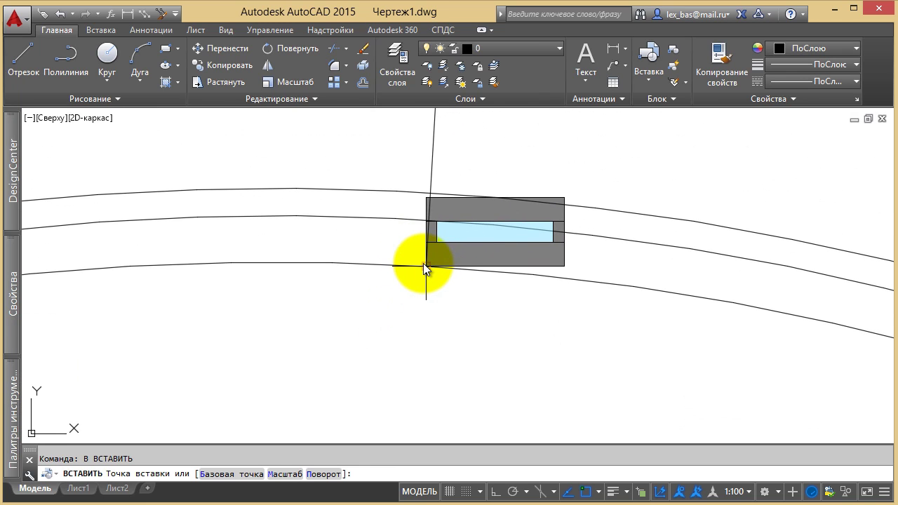
left_click(423, 264)
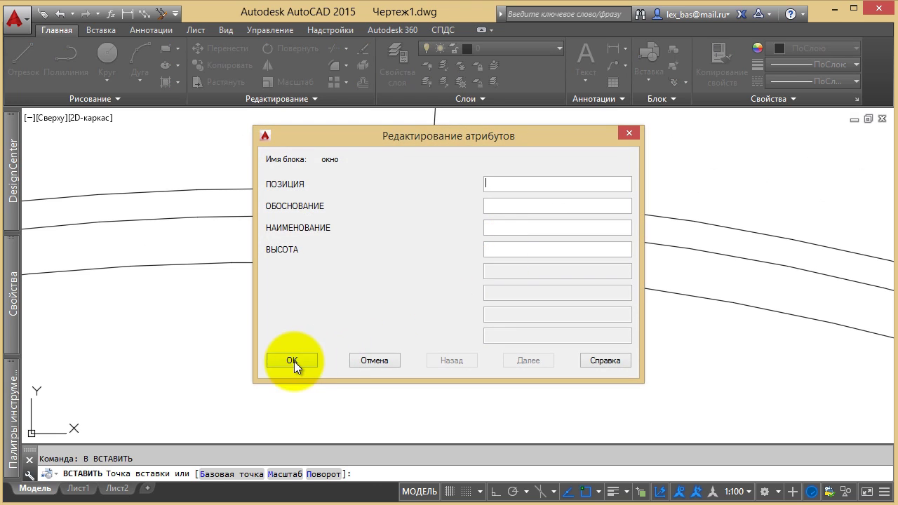
left_click(294, 362)
- Set the inserted window block's type to ОК-1 via its lookup grip
left_click(458, 265)
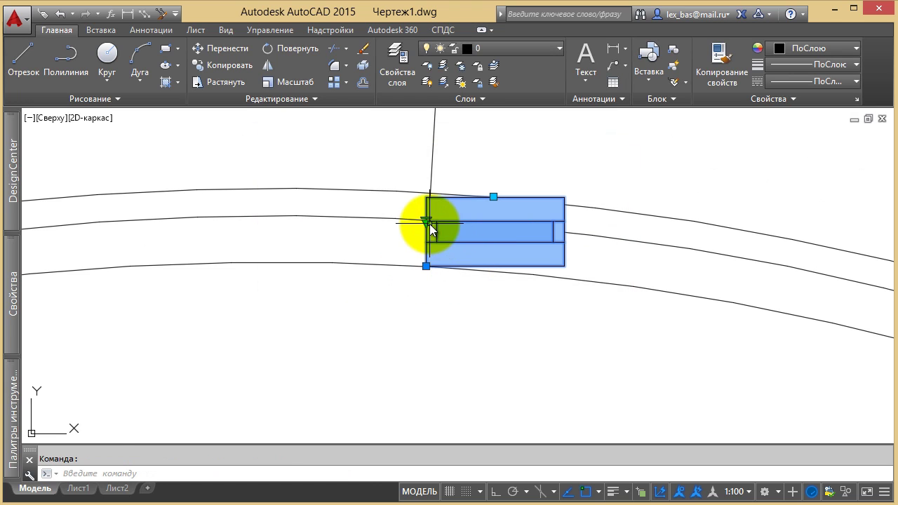
left_click(429, 224)
left_click(453, 252)
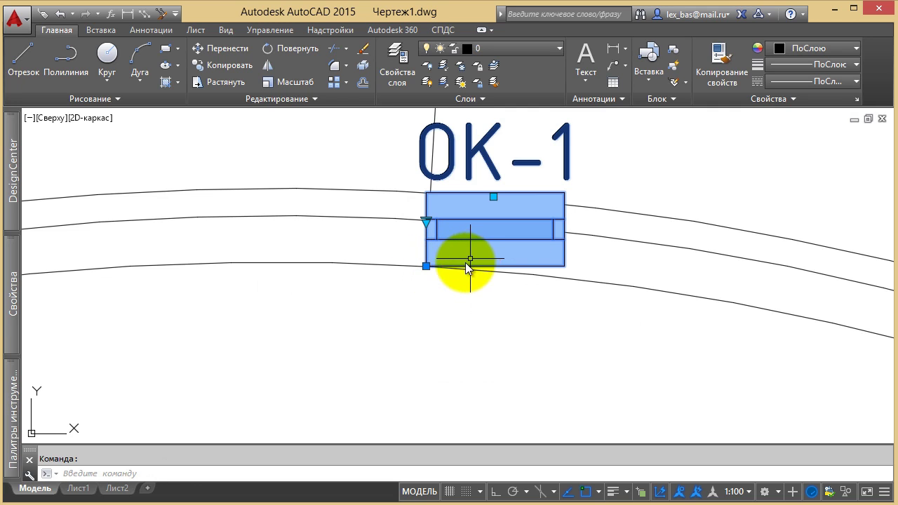
- Tilt the OK-1 window block slightly clockwise about its lower-left corner to follow the wall
left_click(426, 266)
key("space")
key("space")
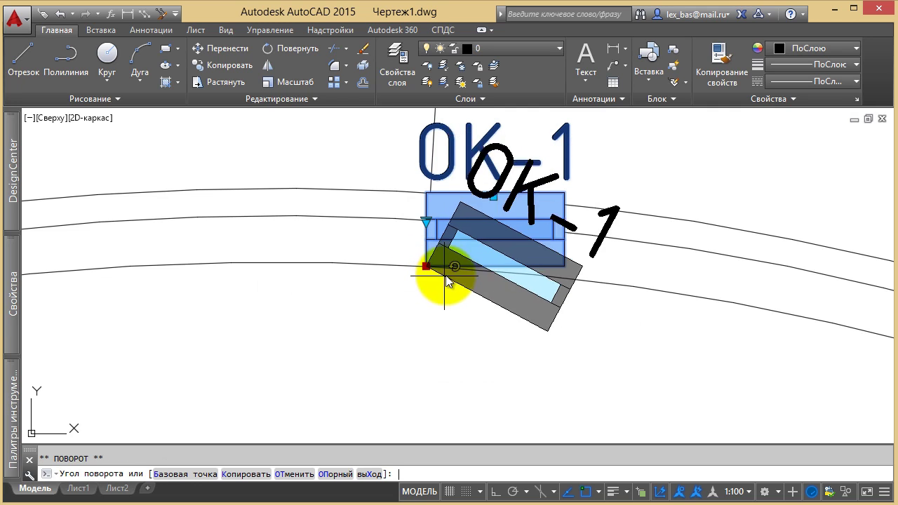
left_click(575, 280)
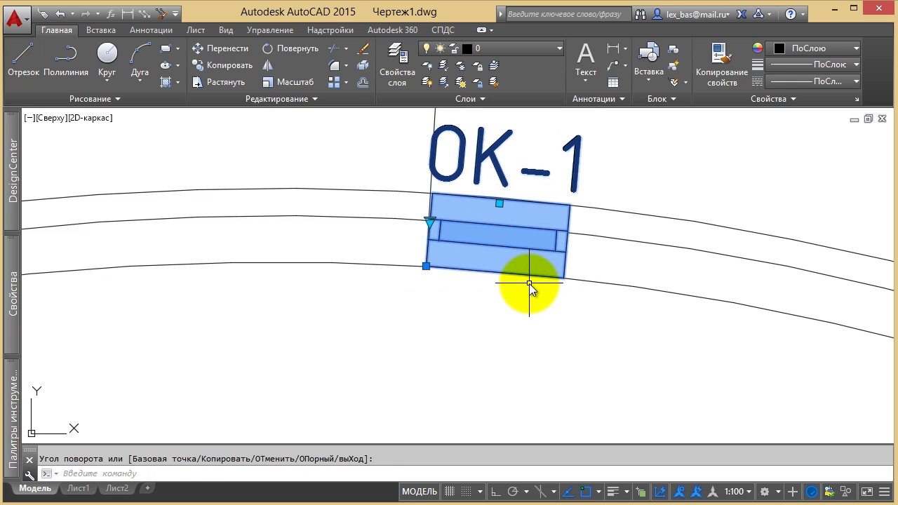
- Move the window block to a new spot on the wall and reselect it
type("m")
key("Return")
left_click(496, 272)
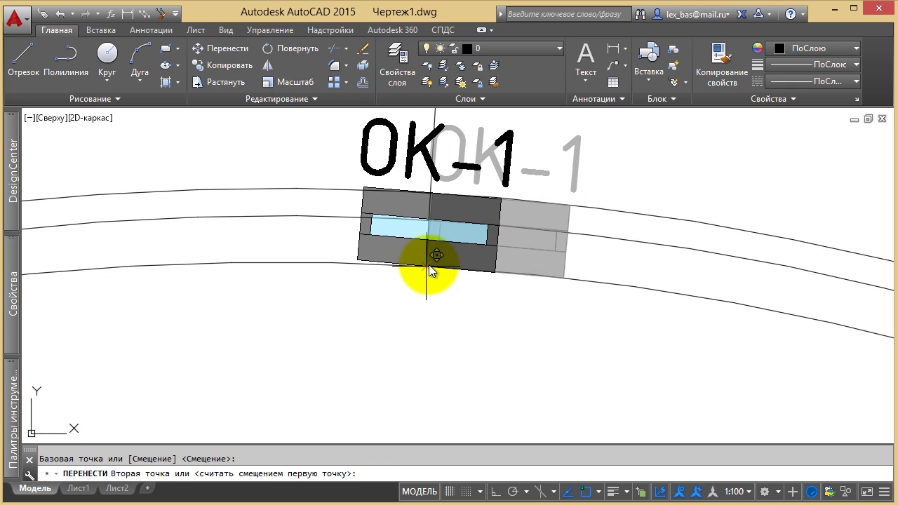
left_click(429, 265)
key("Escape")
scroll(347, 267, "up", 4)
scroll(378, 235, "down", 2)
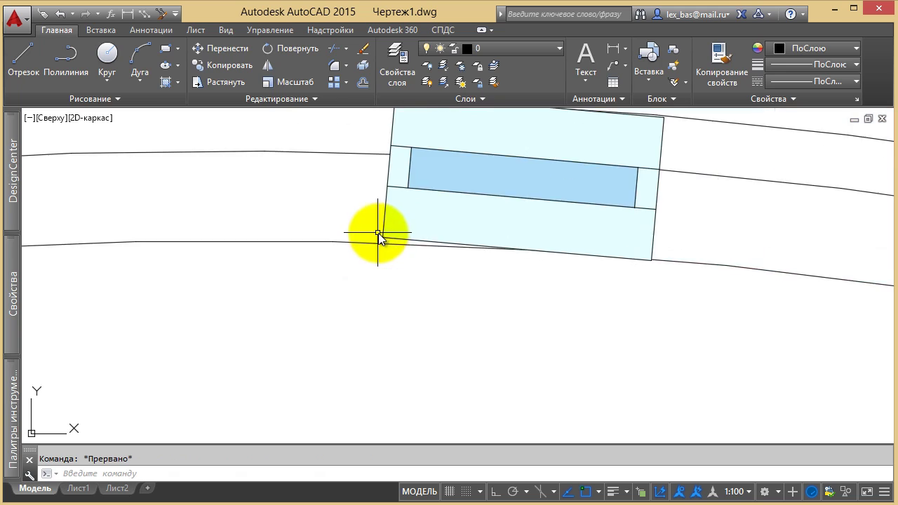
middle_click_drag(378, 233, 385, 360)
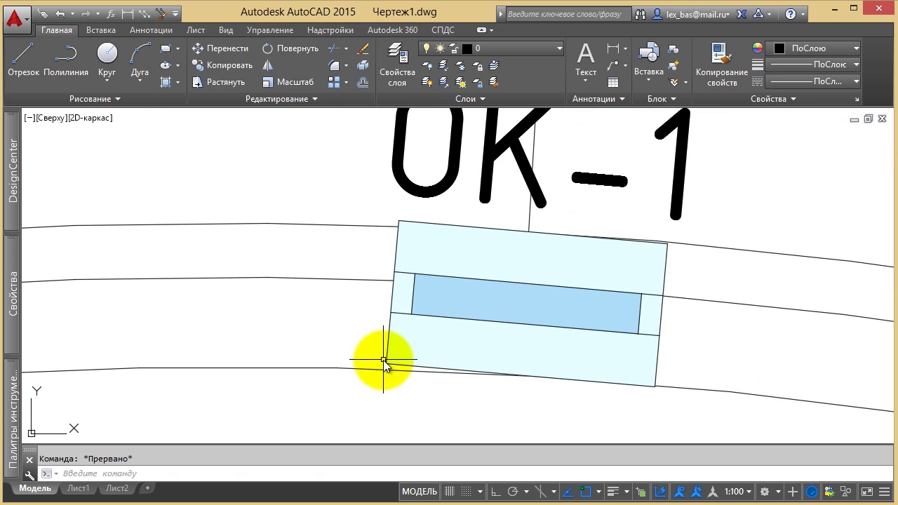
left_click(407, 249)
- Delete the window block and pan back to the UCS icon
key("Delete")
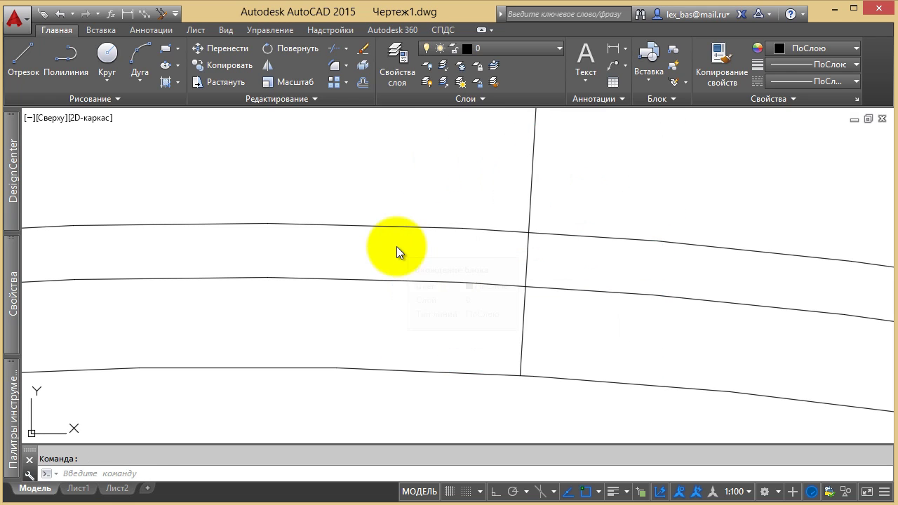
scroll(417, 254, "down", 3)
scroll(414, 252, "down", 2)
middle_click_drag(444, 338, 412, 251)
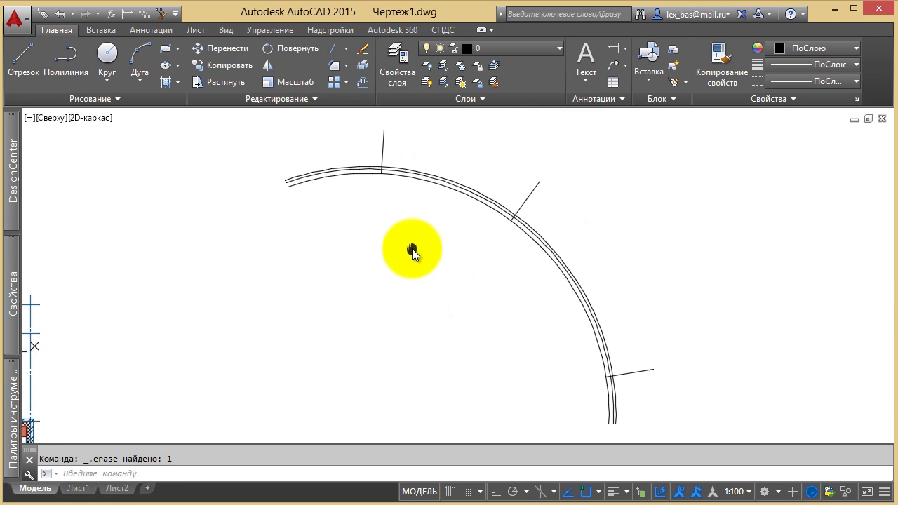
- Move the UCS origin onto the radial wall line and align its Y axis with that line
left_click(55, 431)
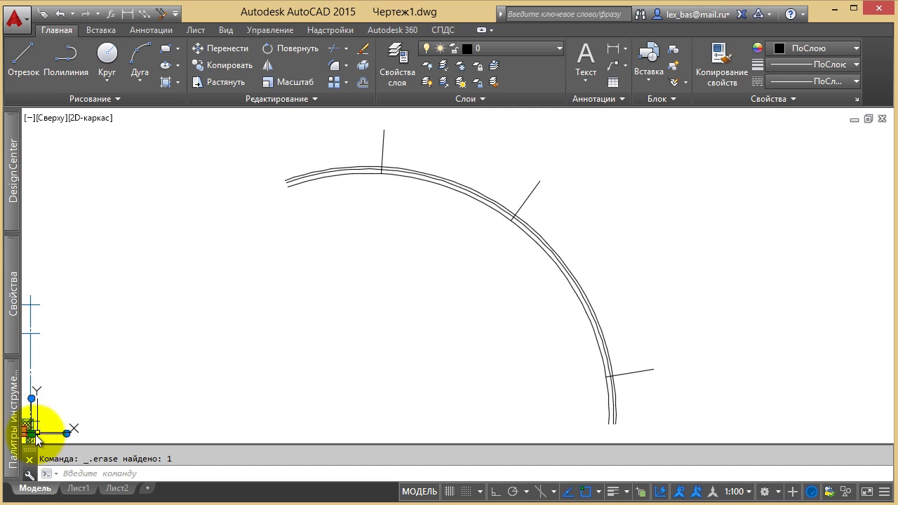
left_click(31, 430)
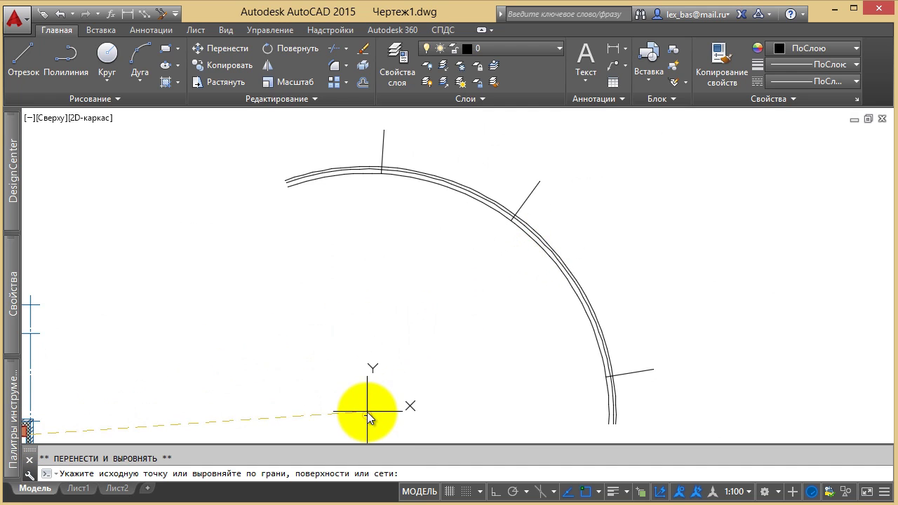
left_click(367, 415)
left_click(365, 378)
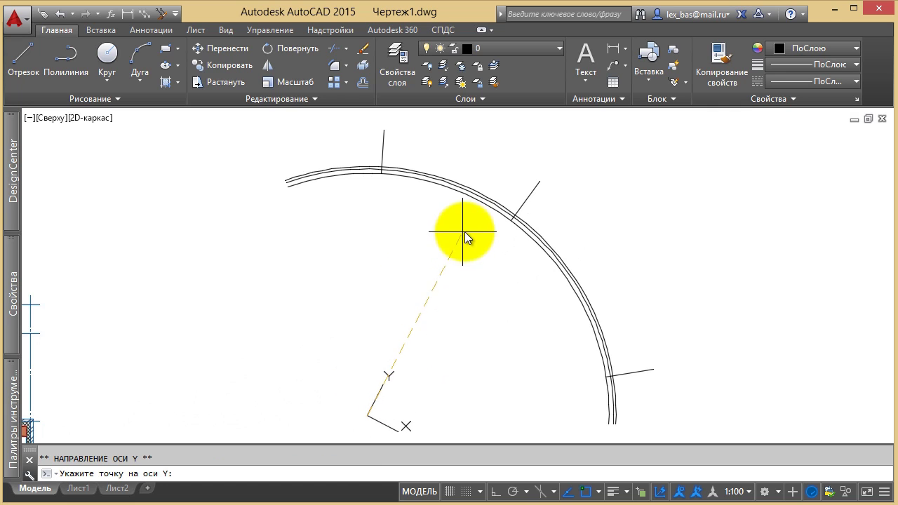
left_click(509, 223)
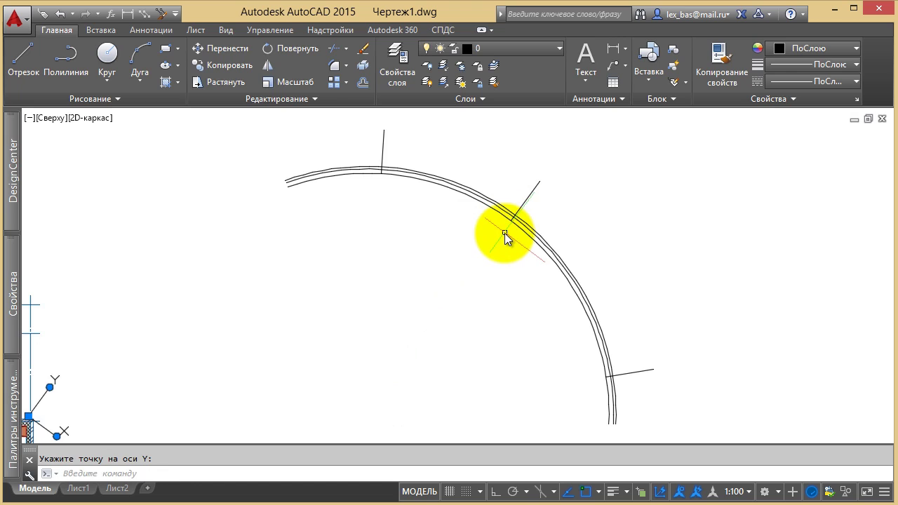
- Insert the окно block into the curved wall in the rotated UCS, accepting empty attributes
type("В")
key("Return")
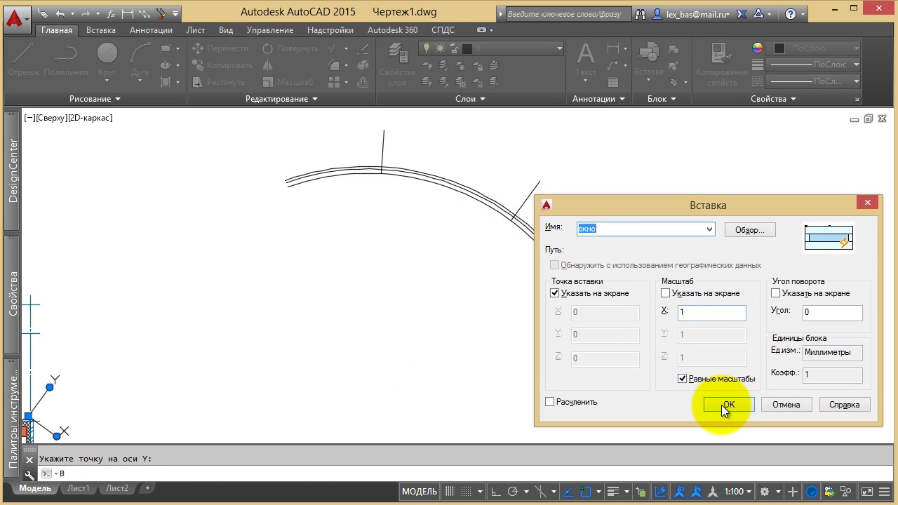
left_click(727, 405)
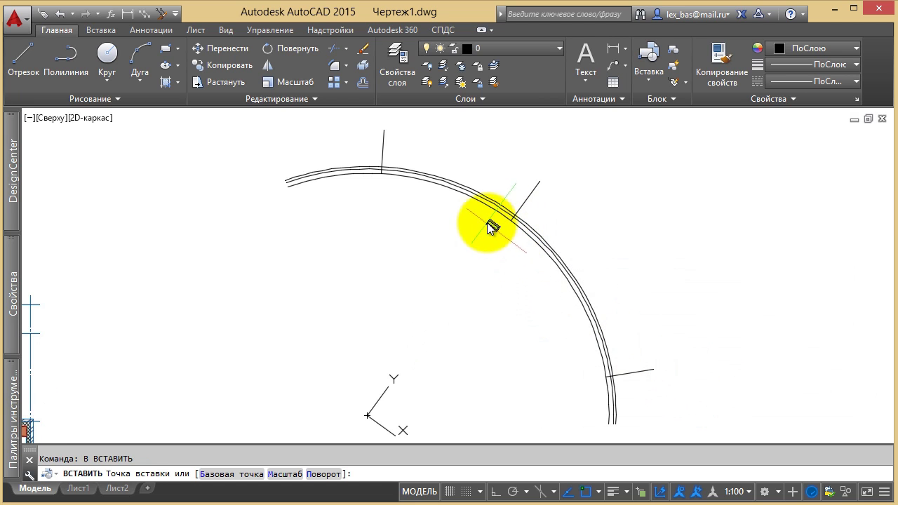
scroll(489, 226, "up", 3)
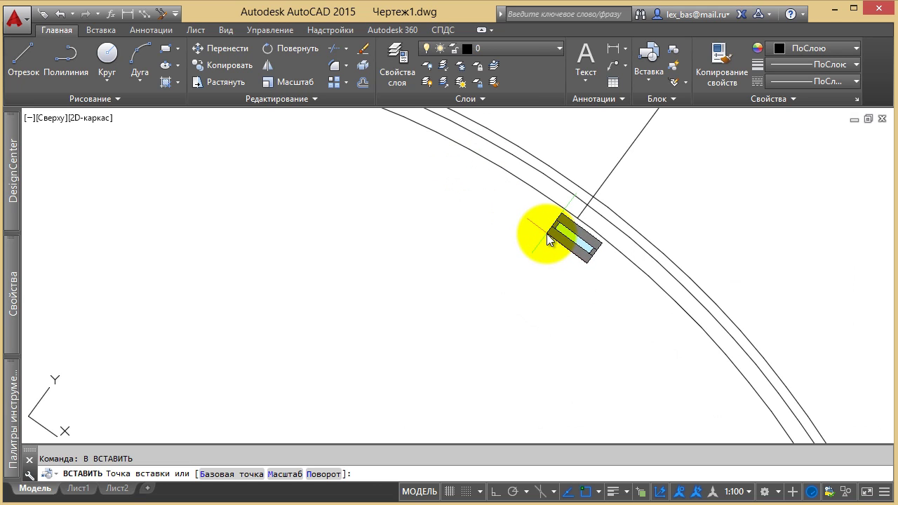
middle_click_drag(548, 237, 556, 260)
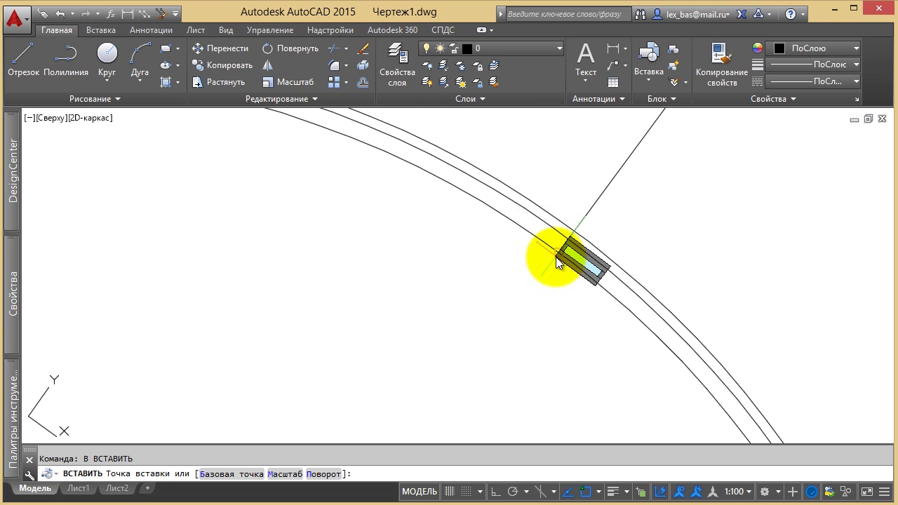
left_click(561, 254)
left_click(301, 360)
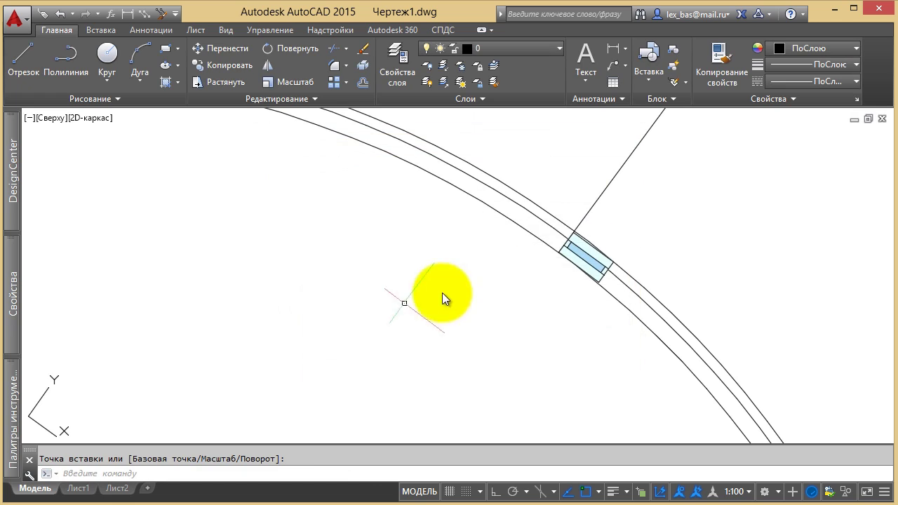
- Switch the new window block's type to ОК-1 through its lookup grip
left_click(569, 246)
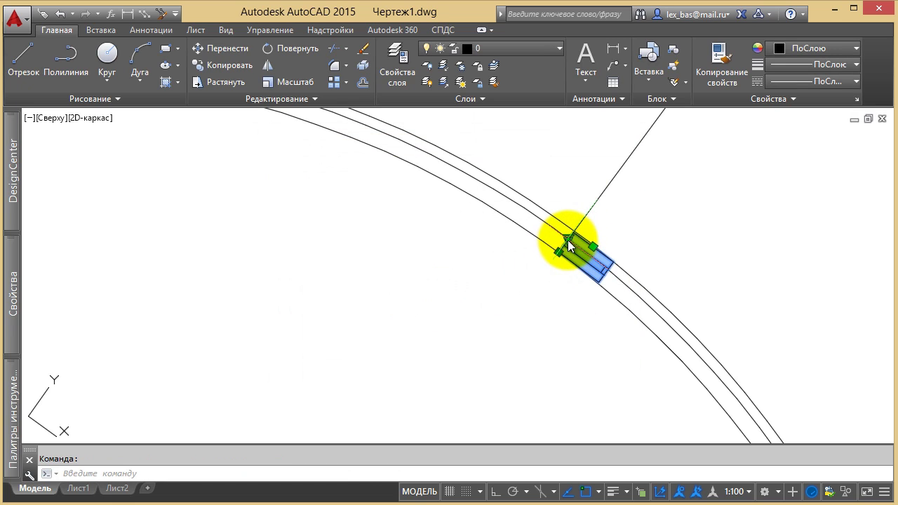
left_click(567, 240)
left_click(581, 267)
- Start moving the ОК-1 window block with П, picking its base point on the wall face
type("п")
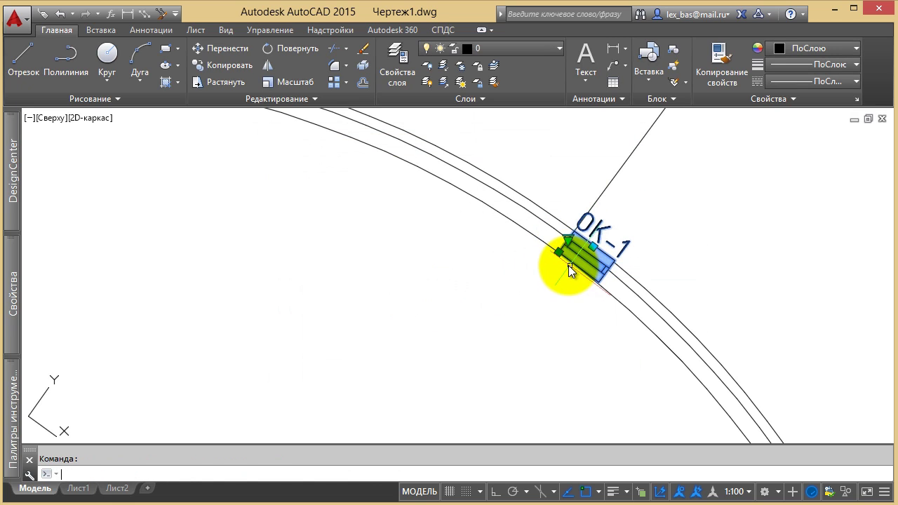
key("Return")
scroll(568, 267, "up", 2)
scroll(570, 277, "up", 3)
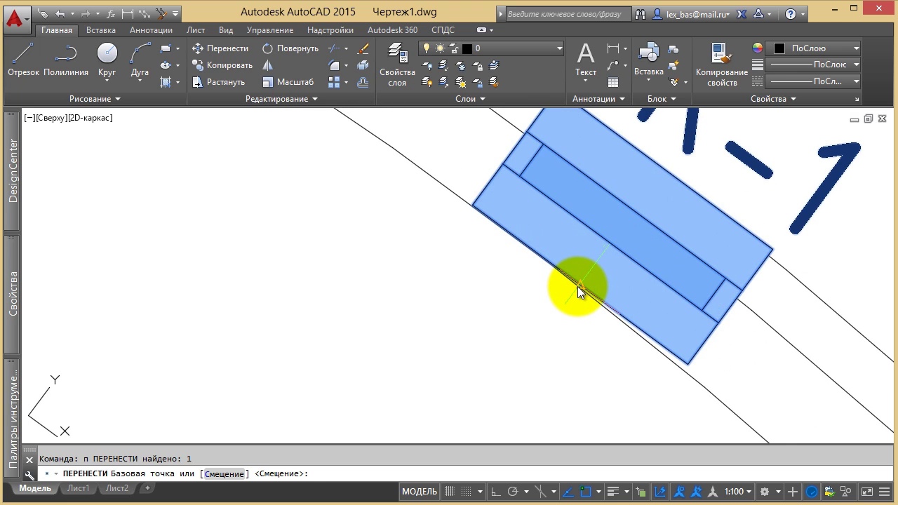
left_click(577, 287)
- Settle the block between the curved wall lines, then grab the UCS icon's X-axis grip
scroll(467, 242, "down", 4)
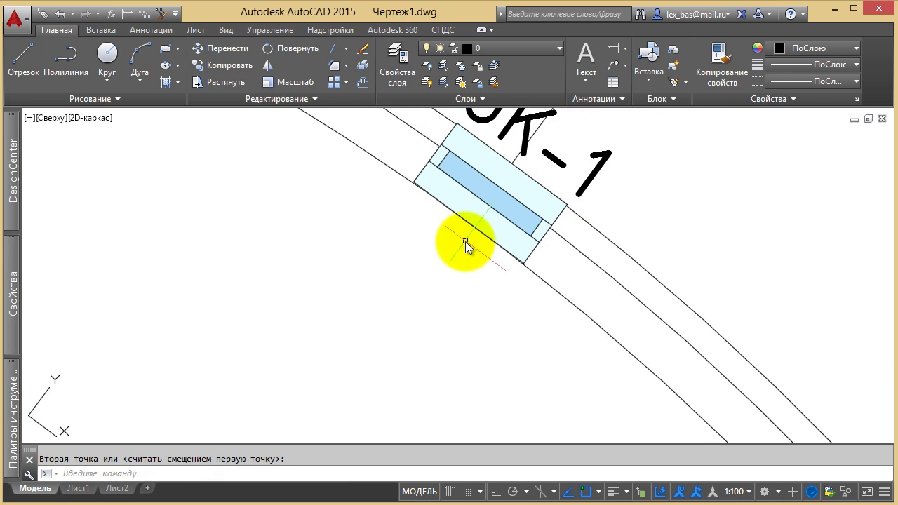
scroll(497, 274, "up", 2)
scroll(493, 206, "up", 5)
scroll(494, 206, "up", 2)
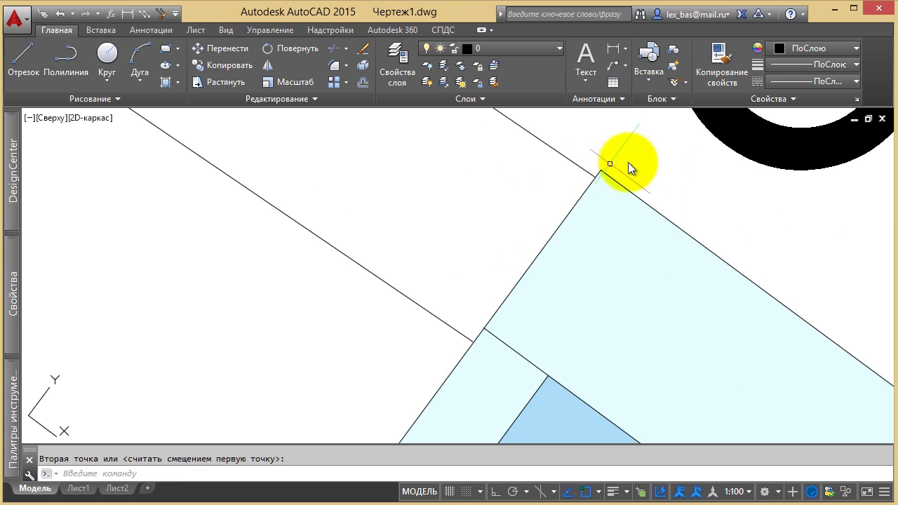
scroll(689, 266, "down", 3)
scroll(665, 266, "up", 3)
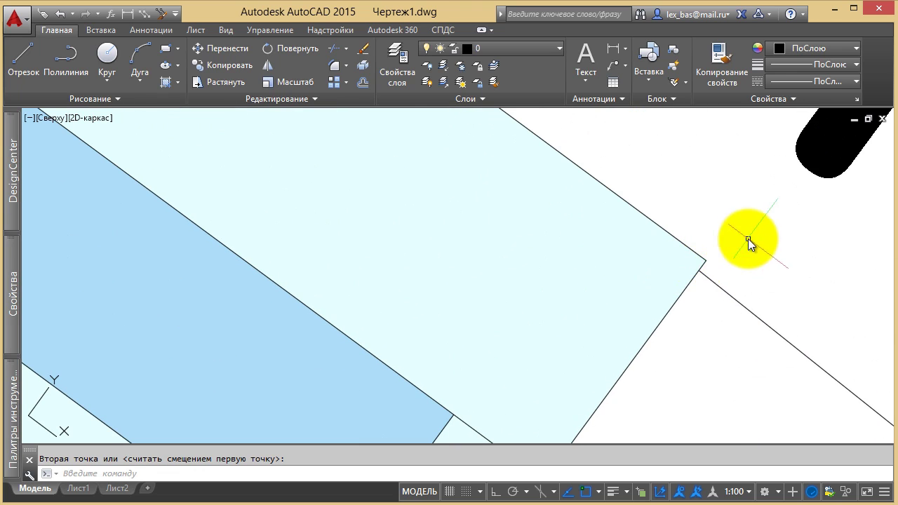
scroll(707, 271, "down", 2)
scroll(708, 270, "down", 2)
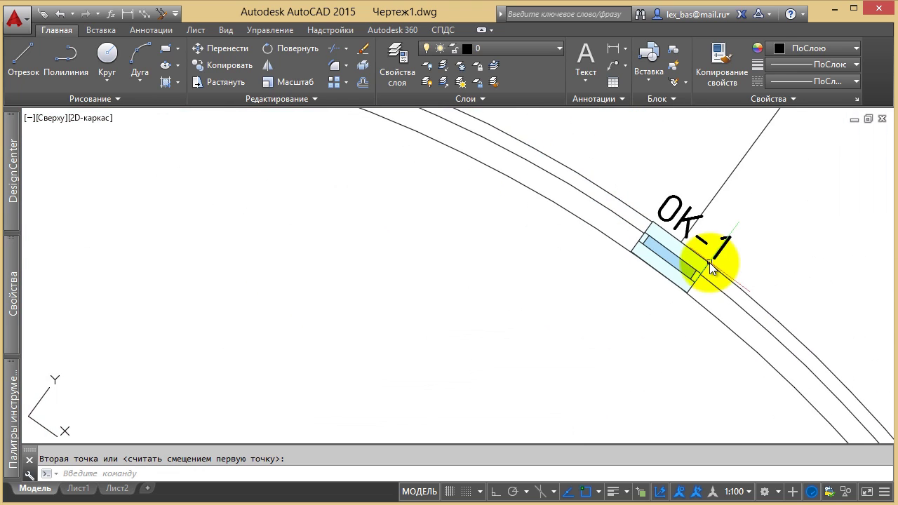
scroll(610, 269, "down", 1)
scroll(562, 277, "down", 1)
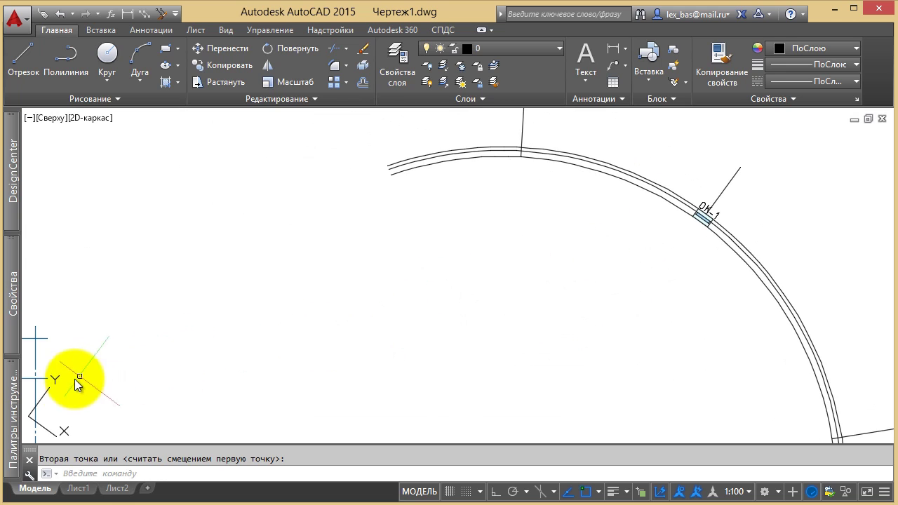
left_click(46, 393)
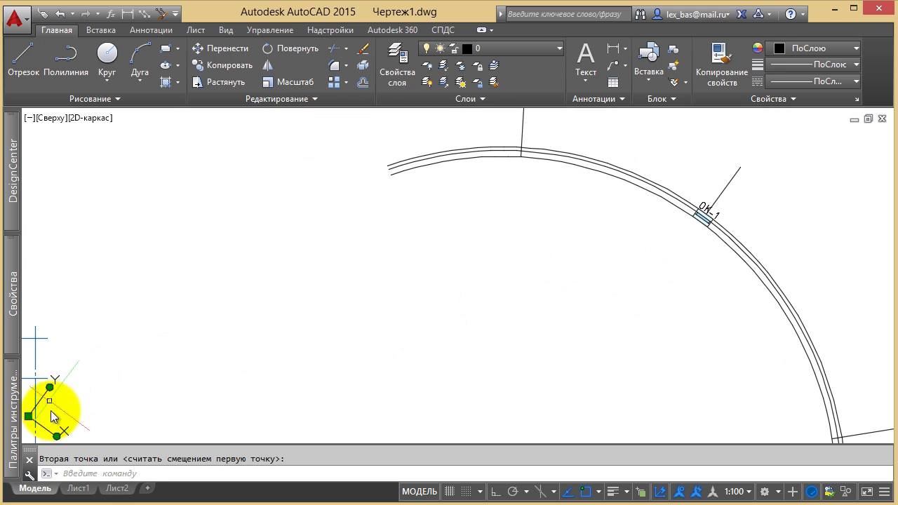
left_click(57, 437)
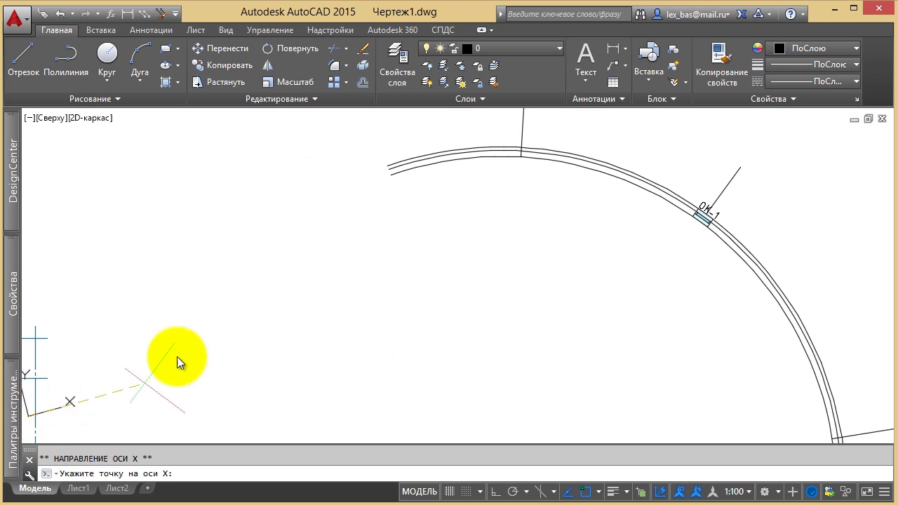
- Aim the UCS X axis at the top radial line, then cancel a trial окно insertion
left_click(525, 157)
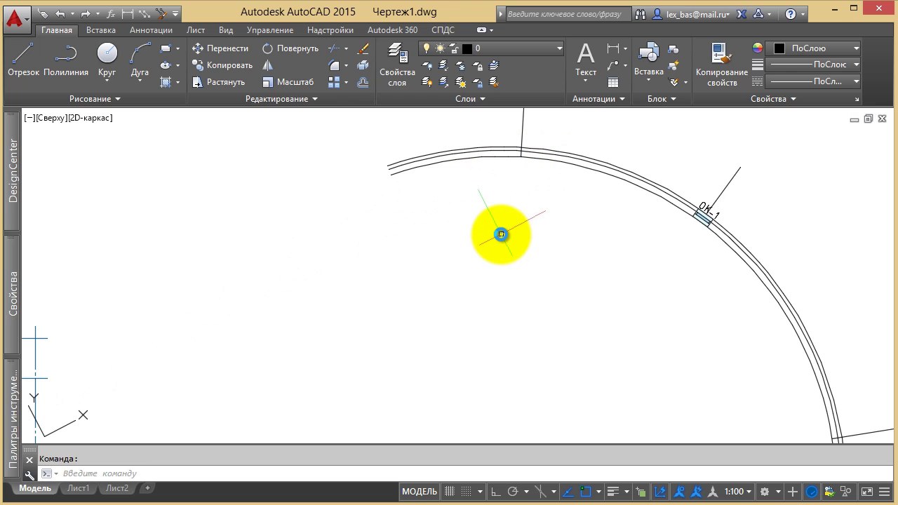
type("в")
key("Return")
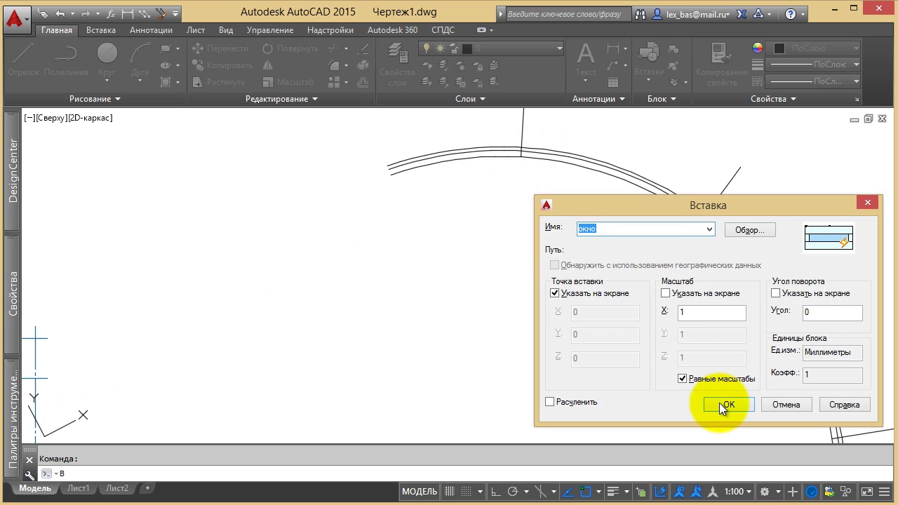
left_click(721, 403)
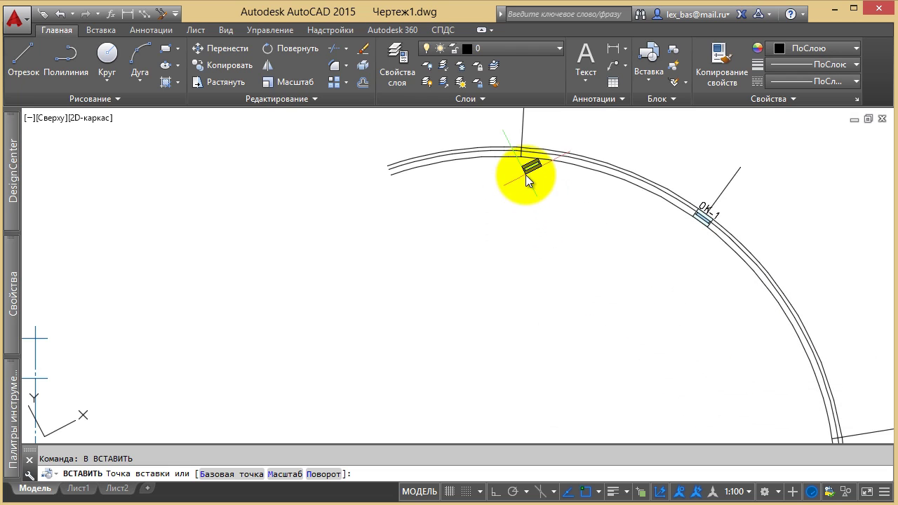
key("Escape")
- Relocate the UCS origin inside the arc, set its X and Y axes, and reopen block insertion
scroll(514, 239, "down", 5)
scroll(458, 269, "up", 3)
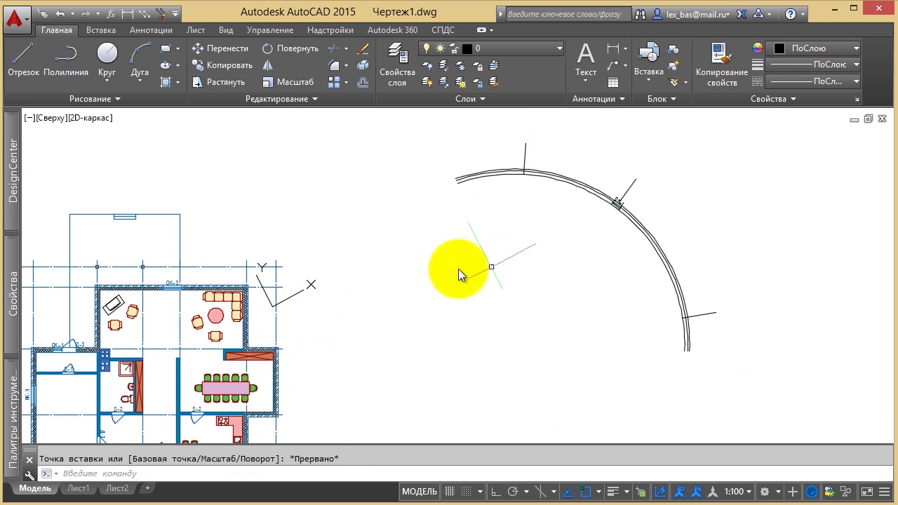
left_click(292, 297)
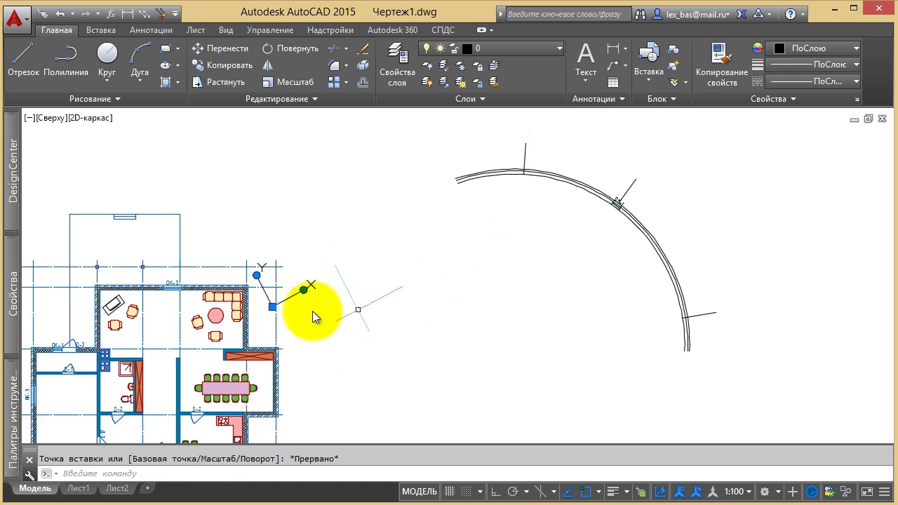
left_click(272, 309)
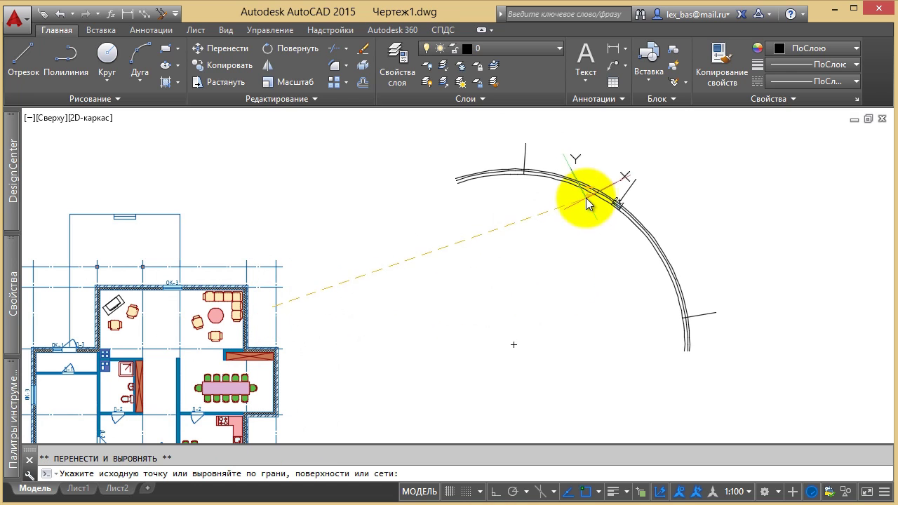
left_click(514, 343)
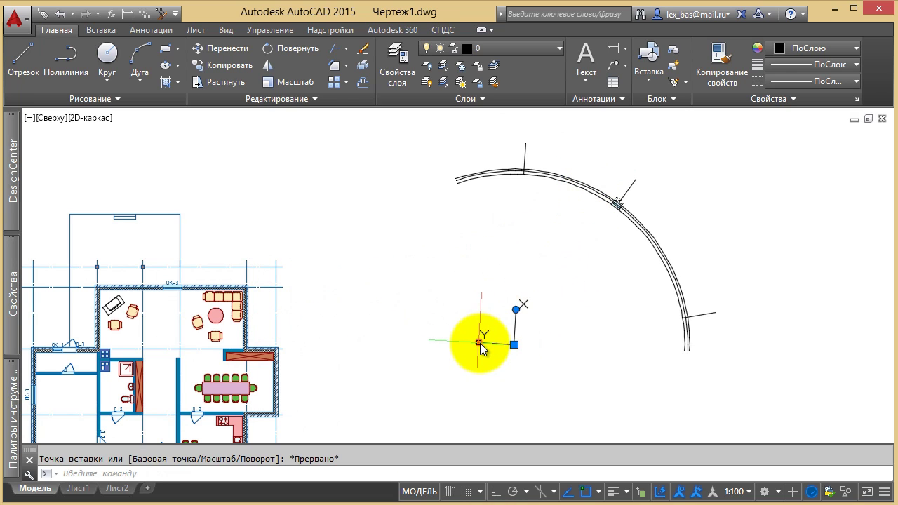
left_click(514, 300)
left_click(523, 190)
type("В")
key("Return")
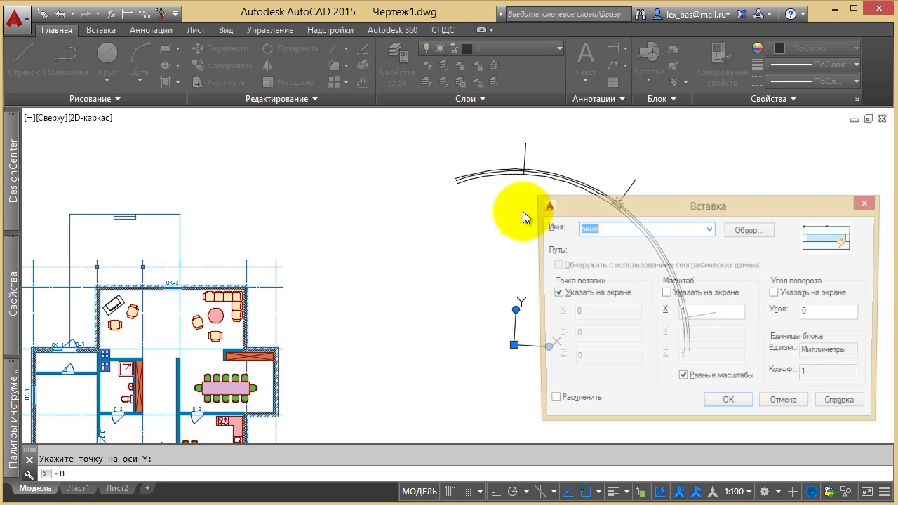
- Insert the окно window block at the top of the curved wall, accepting its attributes
left_click(722, 402)
scroll(529, 146, "up", 3)
scroll(527, 176, "up", 5)
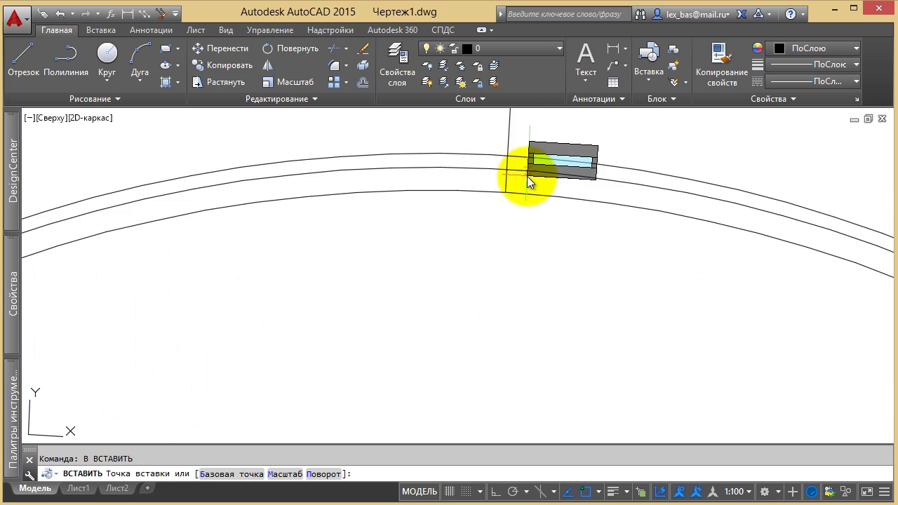
left_click(491, 199)
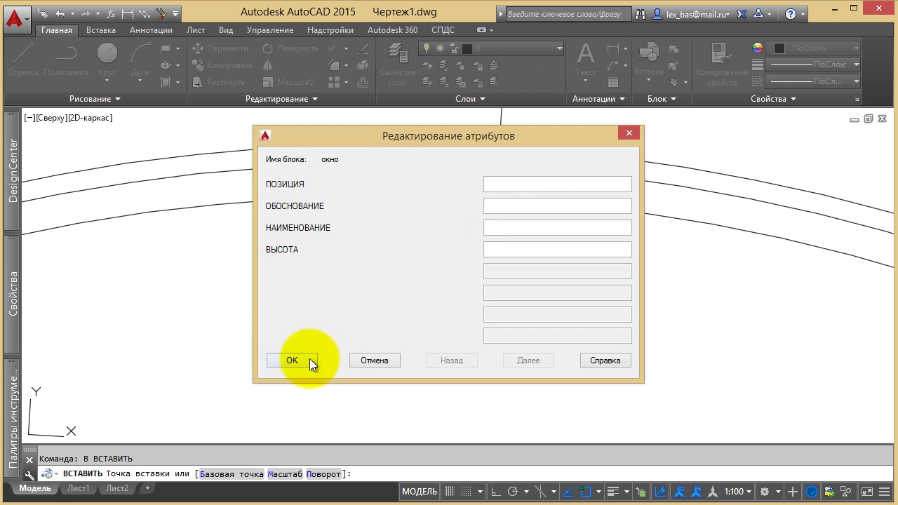
left_click(309, 358)
- Move the new window block left along the wall into position
left_click(589, 187)
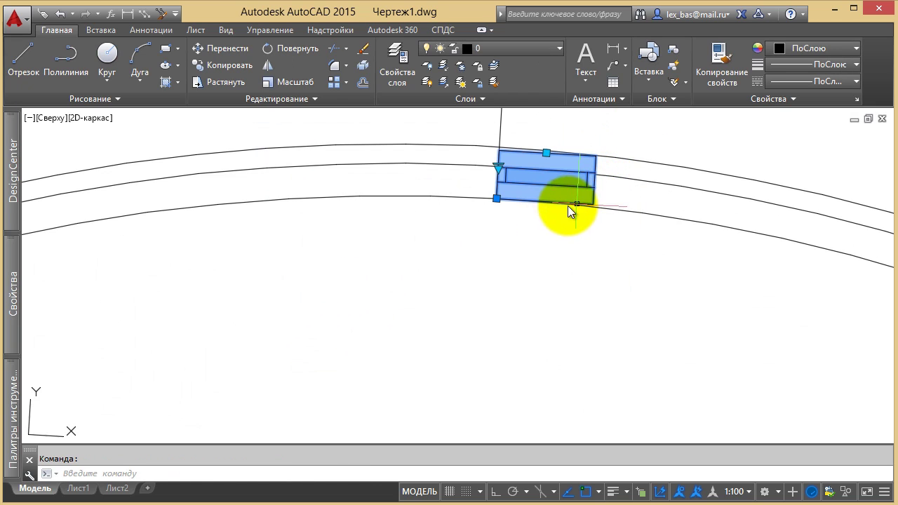
type("п")
key("Return")
left_click(544, 199)
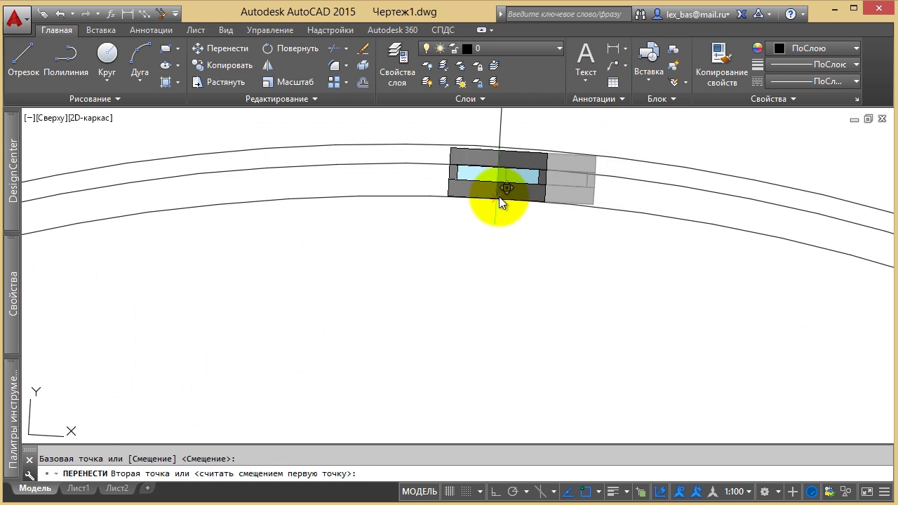
left_click(499, 197)
- Set the window block's type to ОК-1 and zoom out
left_click(498, 186)
left_click(485, 184)
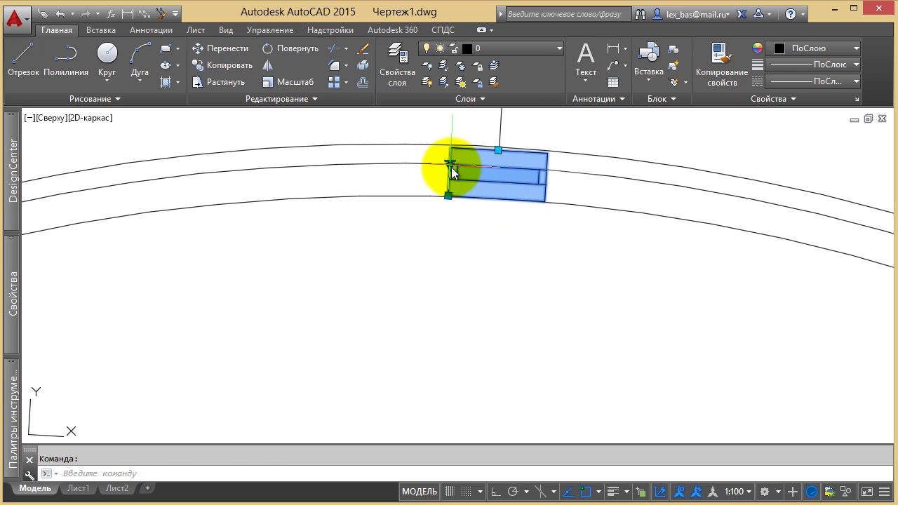
left_click(450, 165)
left_click(482, 198)
key("Escape")
scroll(541, 217, "down", 3)
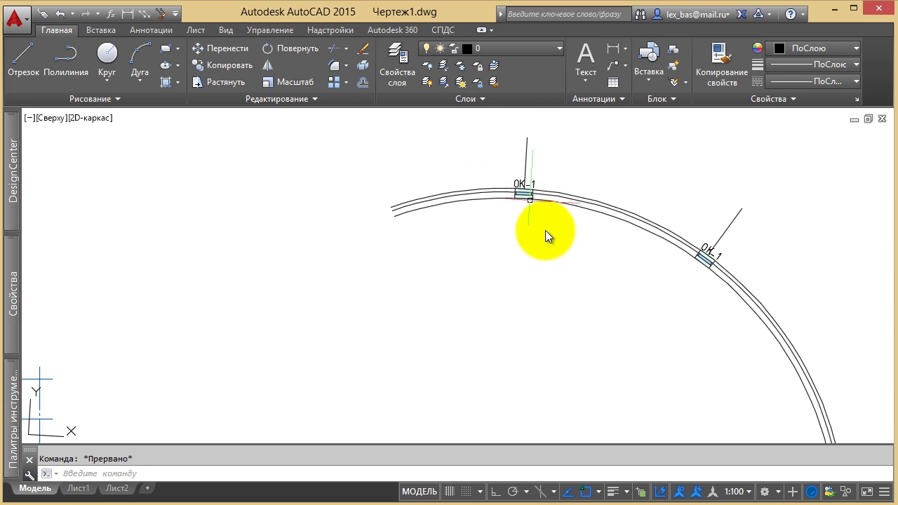
scroll(561, 267, "down", 3)
scroll(497, 235, "down", 2)
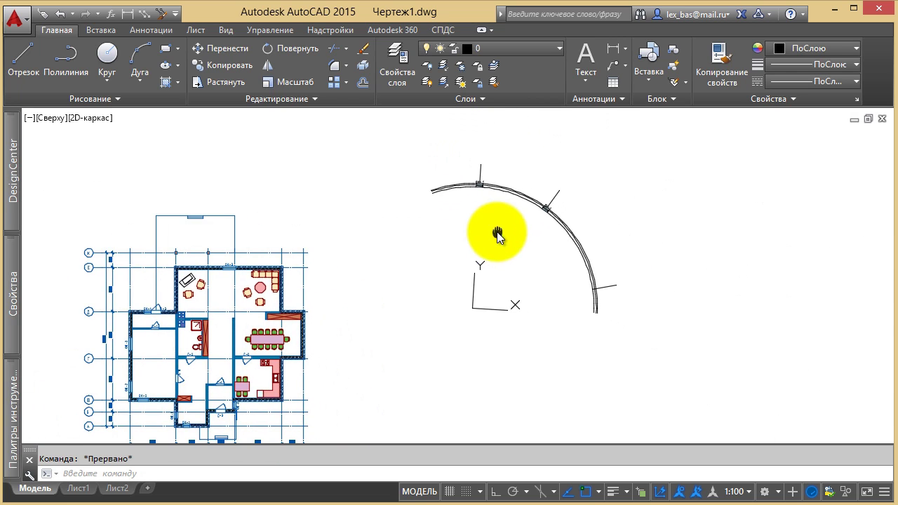
- Rotate the UCS so its Y axis runs along the lower radial line
left_click(475, 282)
left_click(475, 270)
scroll(589, 284, "up", 5)
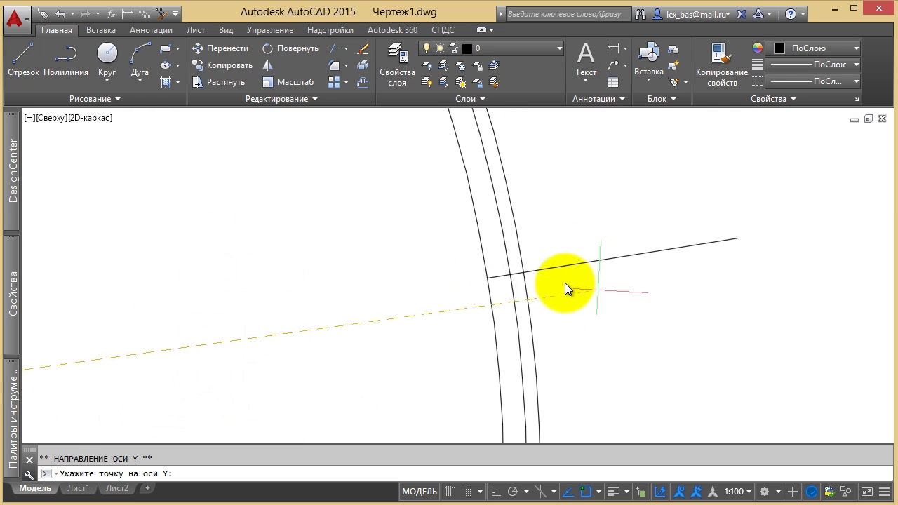
left_click(522, 270)
scroll(522, 270, "down", 2)
key("Escape")
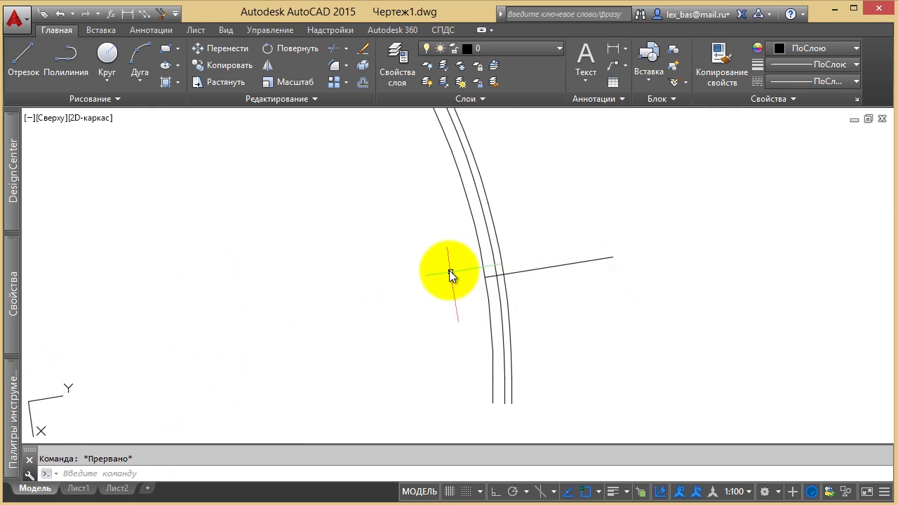
- Insert a third окно window block at the wall's edge on the lower radial line
type("В")
key("Return")
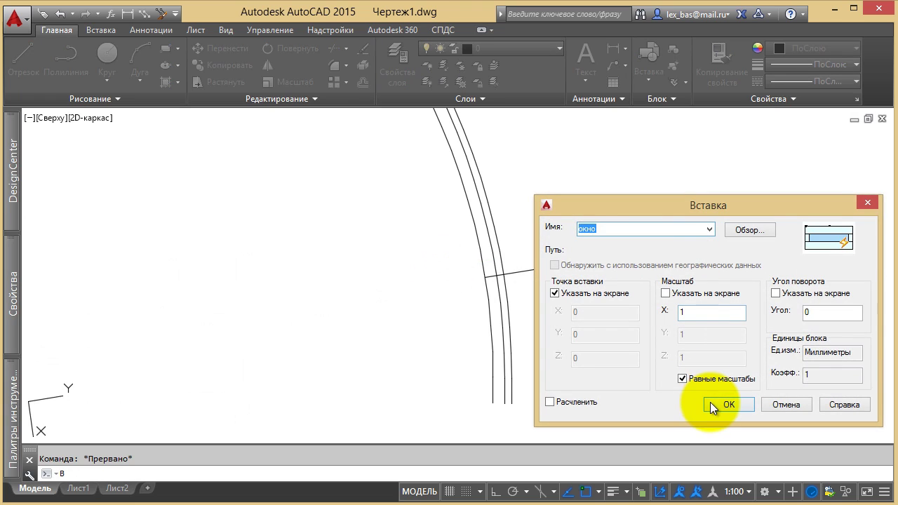
left_click(729, 404)
scroll(484, 275, "up", 3)
scroll(494, 287, "up", 1)
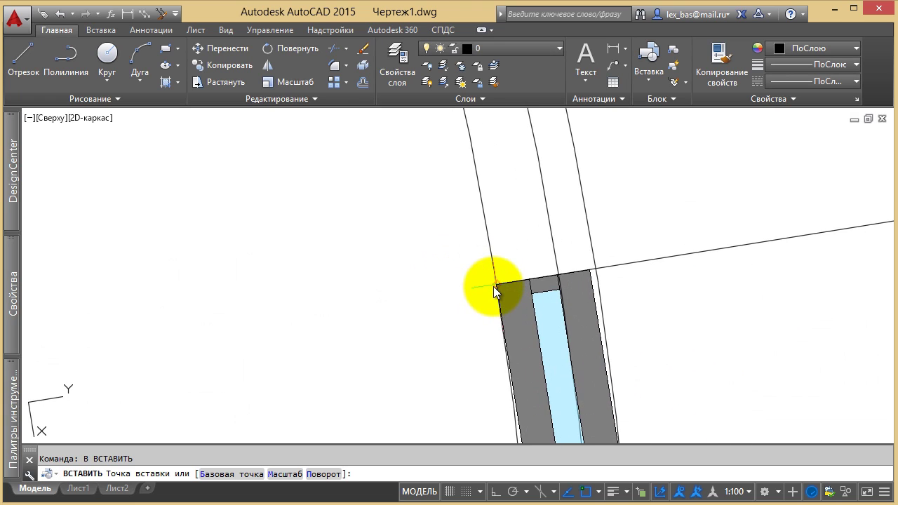
left_click(494, 286)
left_click(292, 360)
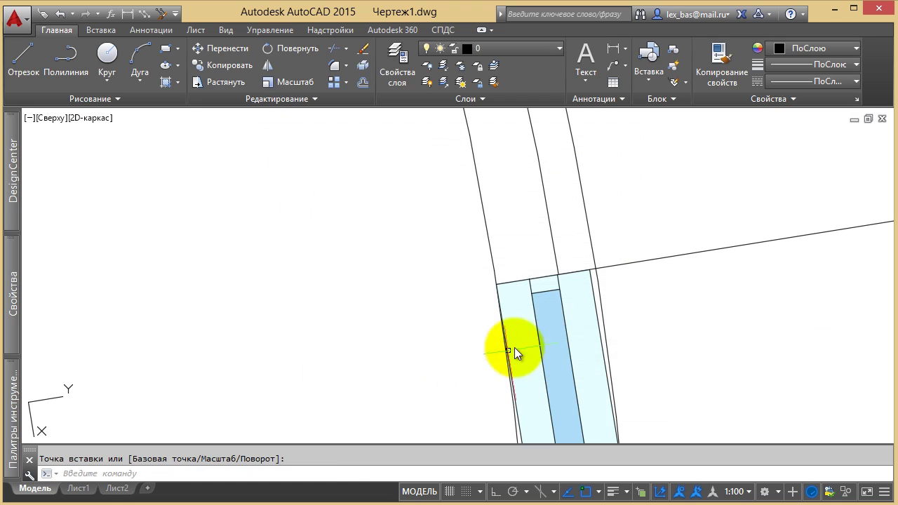
left_click(537, 329)
left_click(541, 366)
middle_click_drag(541, 366, 553, 243)
- Move the third window block up to meet the radial line
type("п")
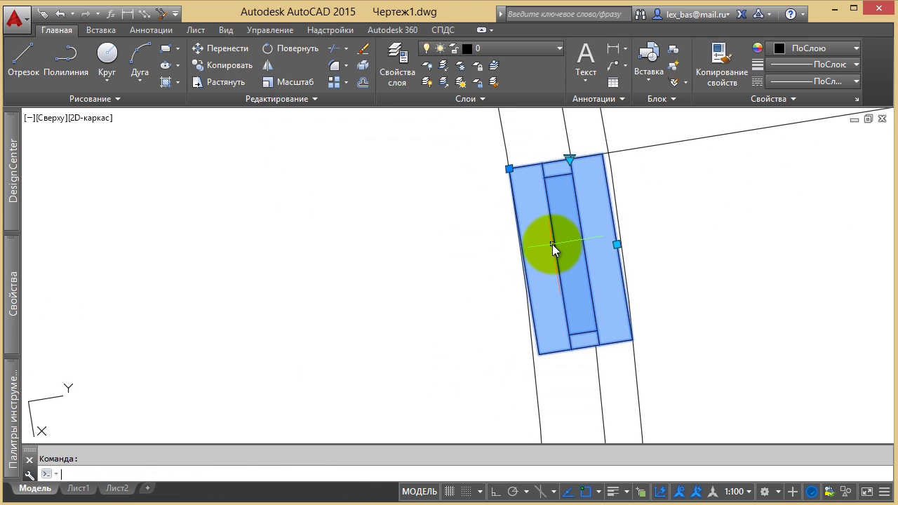
key("Return")
left_click(525, 262)
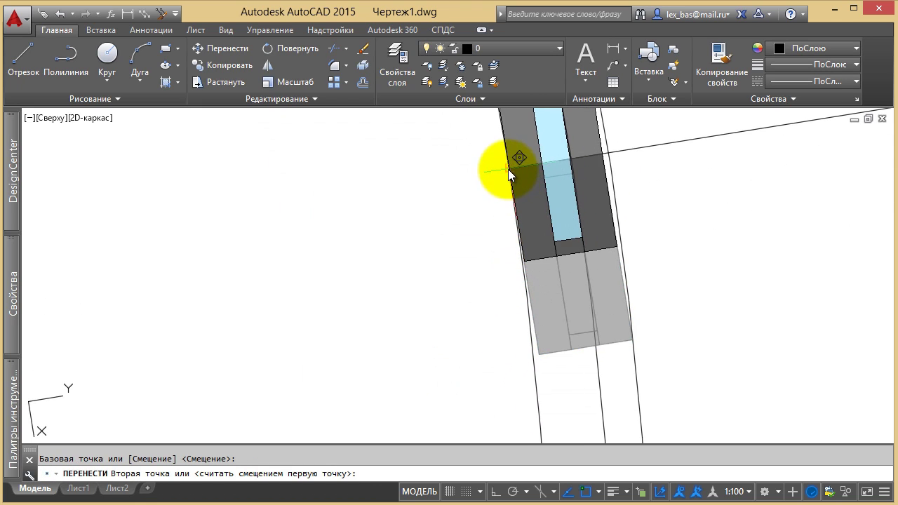
left_click(511, 168)
key("Escape")
- Set the third window's type to ОК-1 and view the curved wall with its windows
left_click(538, 147)
middle_click_drag(538, 147, 545, 274)
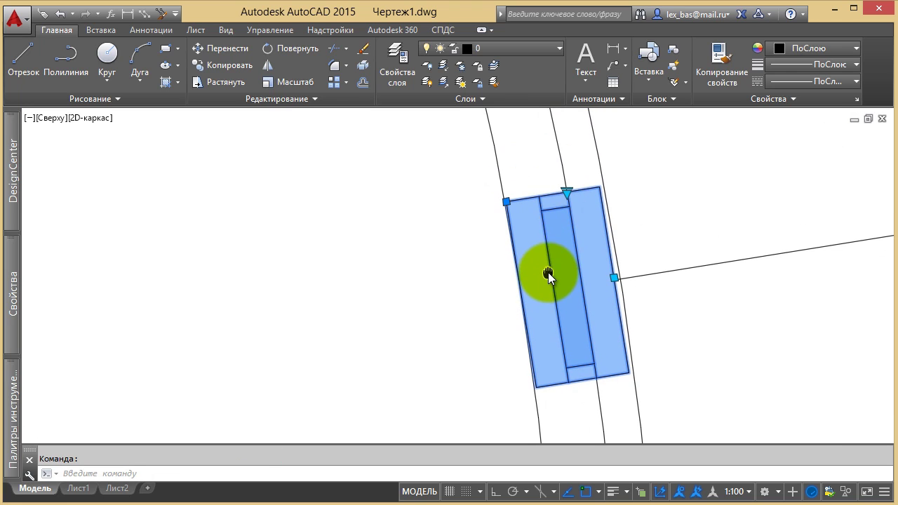
left_click(567, 190)
left_click(596, 224)
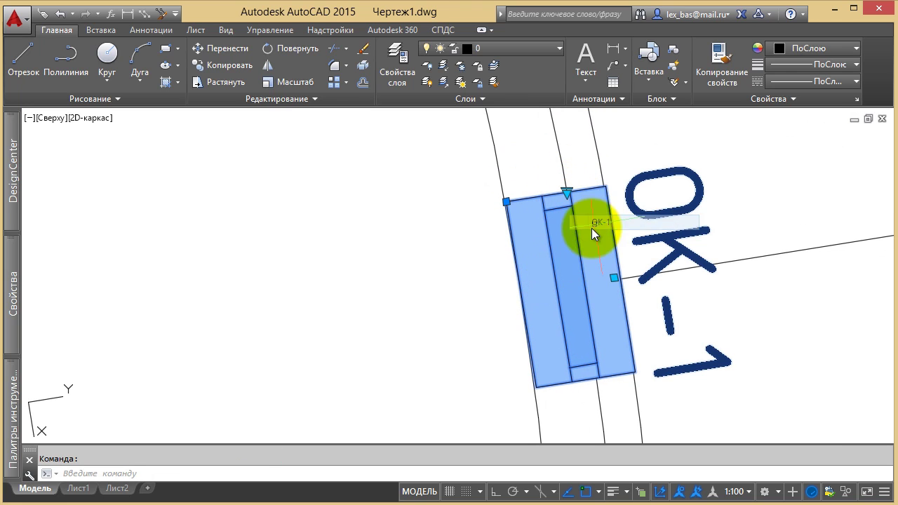
key("Escape")
scroll(427, 252, "down", 5)
scroll(345, 279, "down", 3)
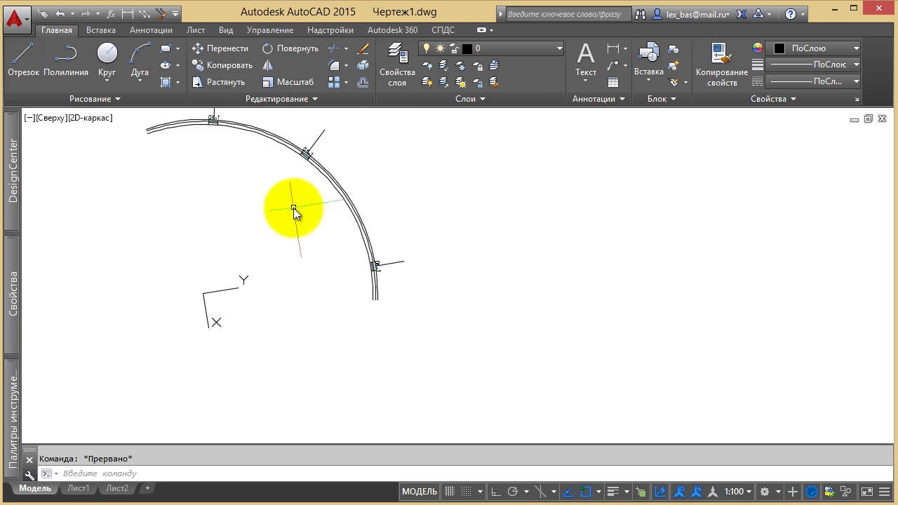
middle_click_drag(295, 211, 487, 280)
scroll(490, 212, "up", 5)
scroll(489, 212, "up", 1)
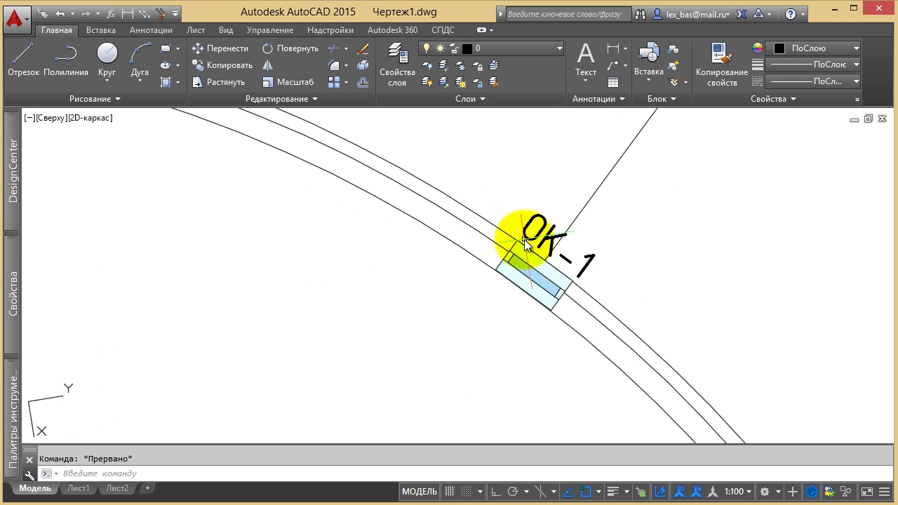
mouse_move(180, 361)
middle_mouse_down()
mouse_move(281, 300)
mouse_move(307, 301)
middle_mouse_up()
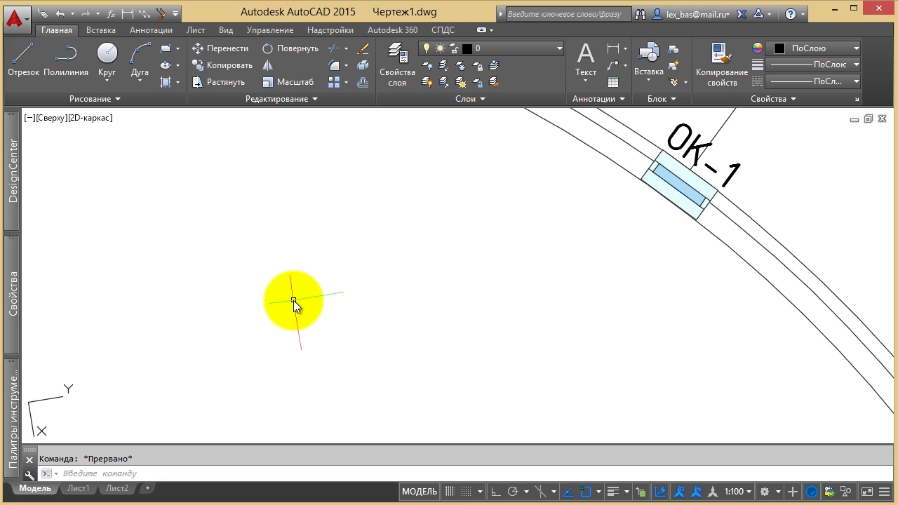
scroll(565, 218, "down", 2)
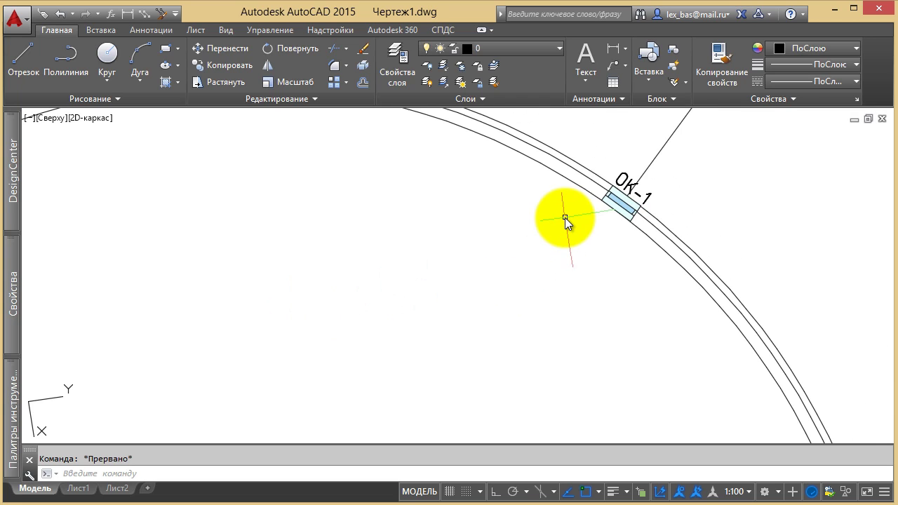
scroll(618, 179, "up", 1)
type("пск")
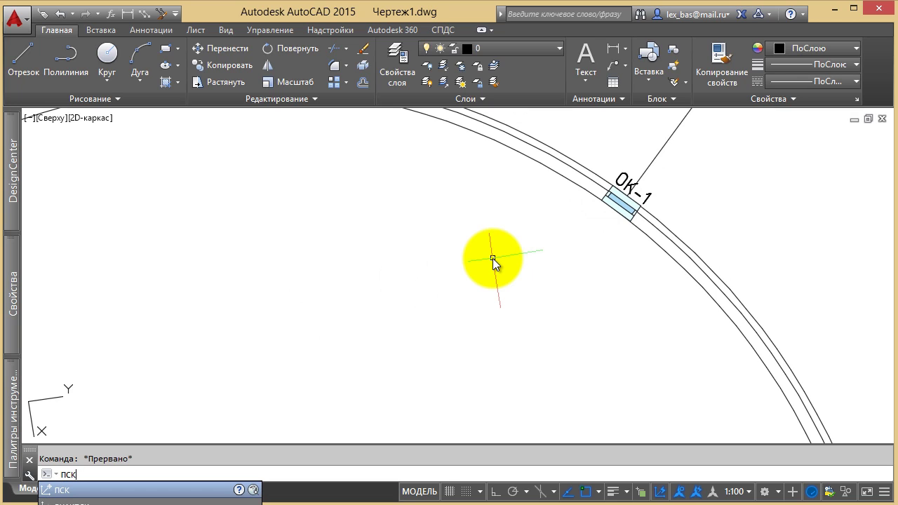
- Start a new UCS, pan to the floor plan, and pick a rectangle's first corner
key("Return")
scroll(493, 258, "down", 5)
mouse_move(371, 301)
middle_mouse_down()
mouse_move(435, 269)
mouse_move(557, 257)
middle_mouse_up()
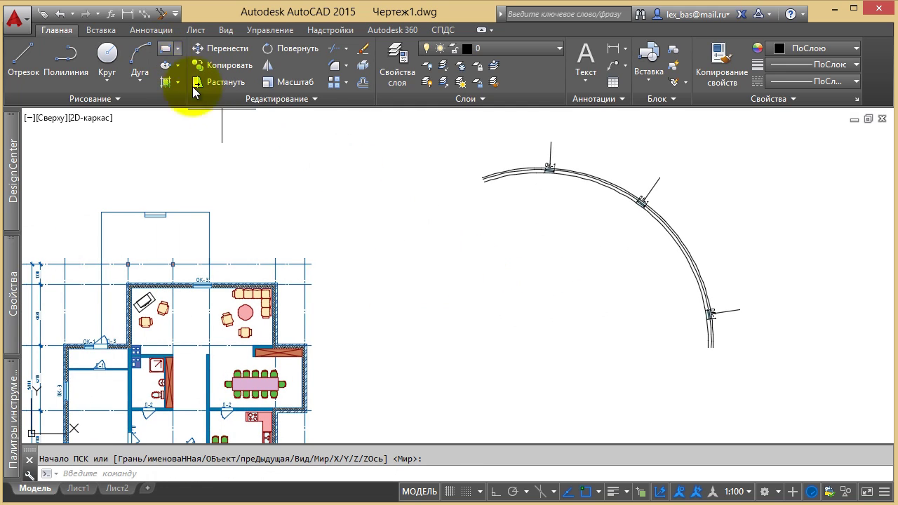
left_click(415, 336)
left_click(548, 260)
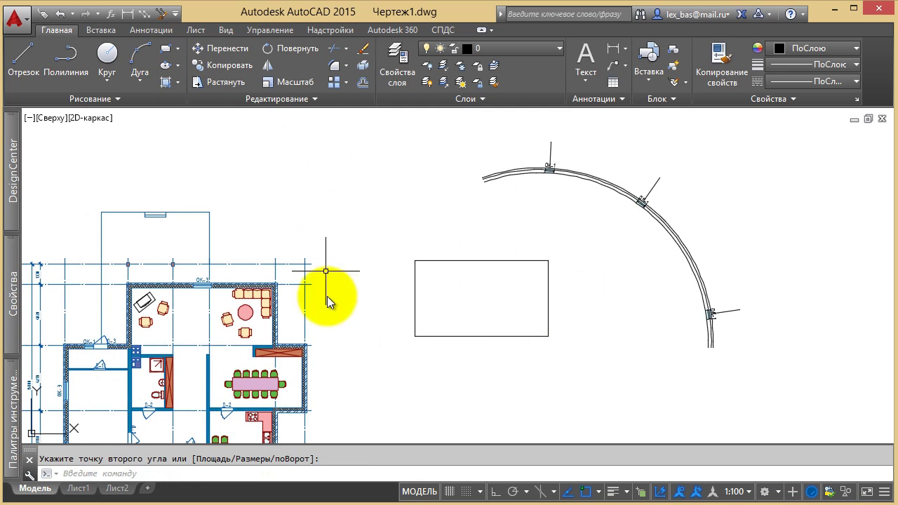